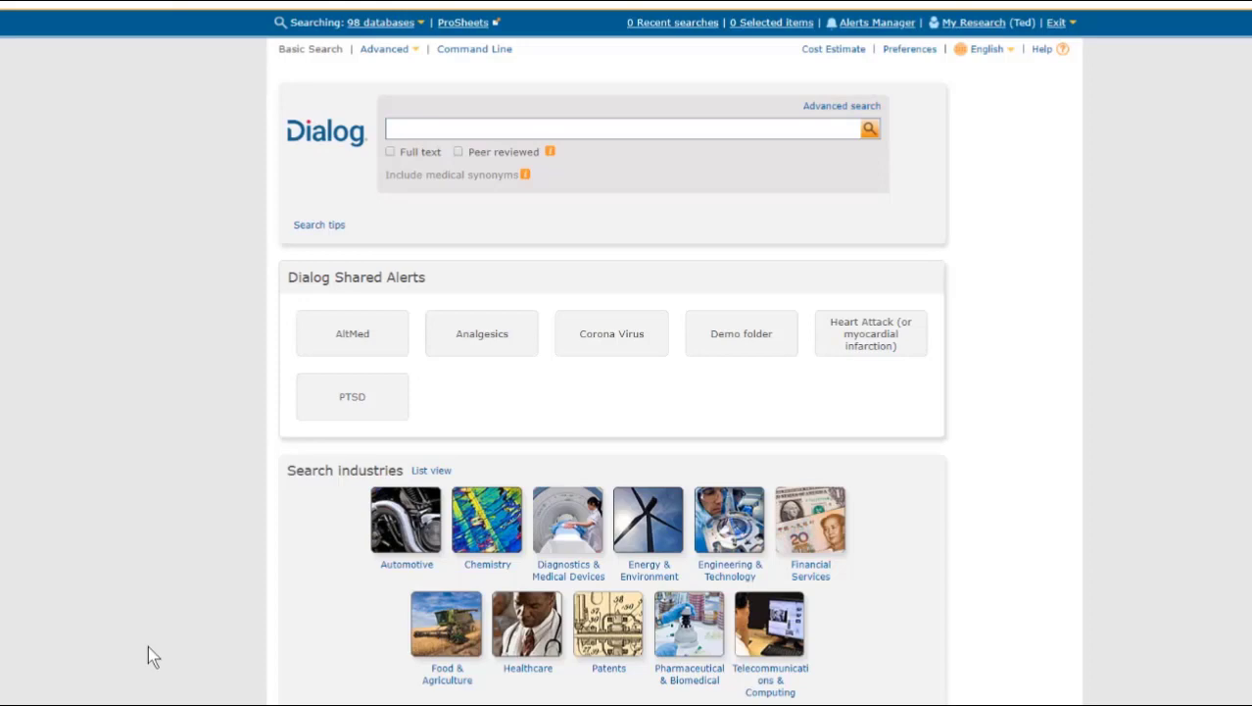
- Open the Patents industry page, browse its list of patent databases, and go to its Advanced Search form
left_click(600, 635)
scroll(588, 573, "down", 5)
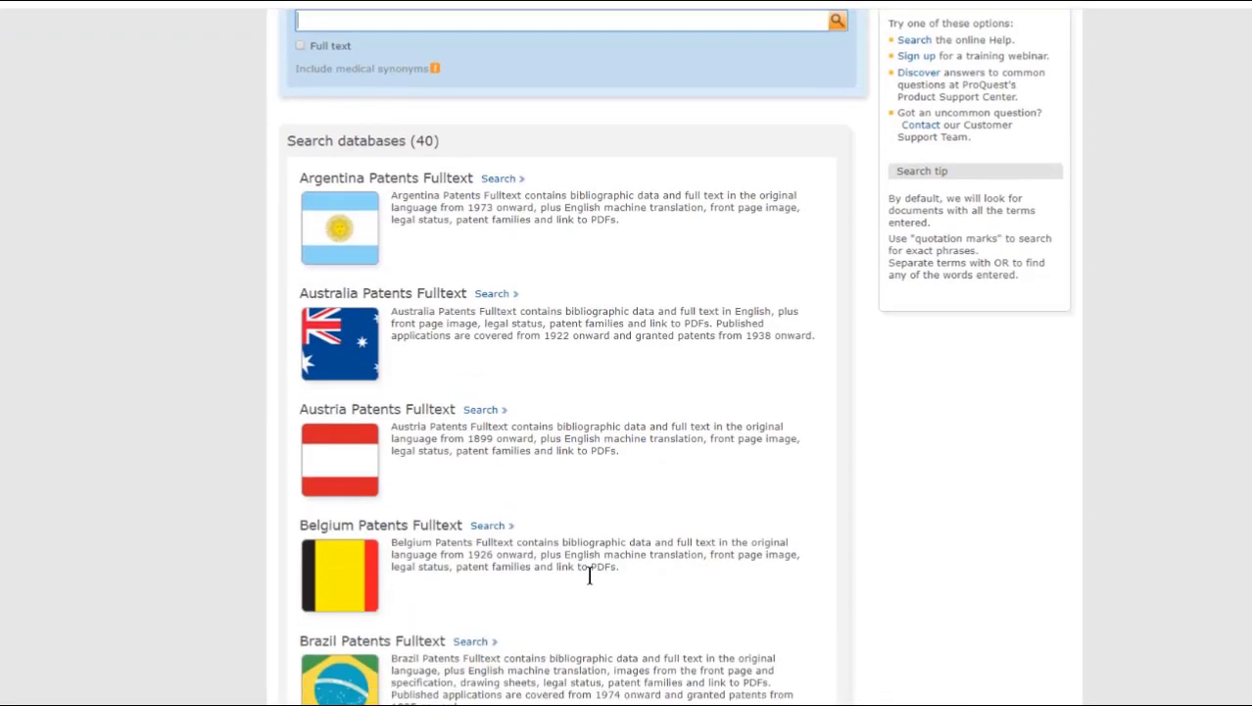
scroll(589, 573, "down", 7)
scroll(587, 578, "up", 7)
scroll(585, 582, "up", 5)
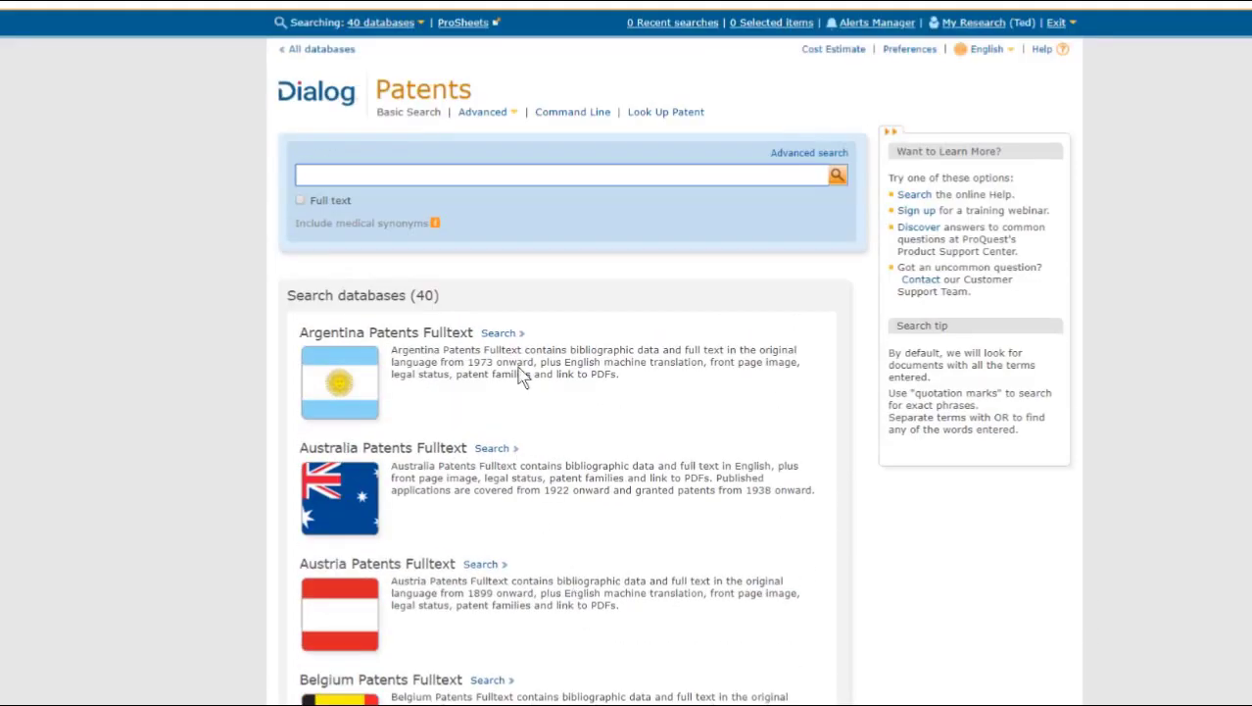
left_click(493, 133)
triple_click(490, 136)
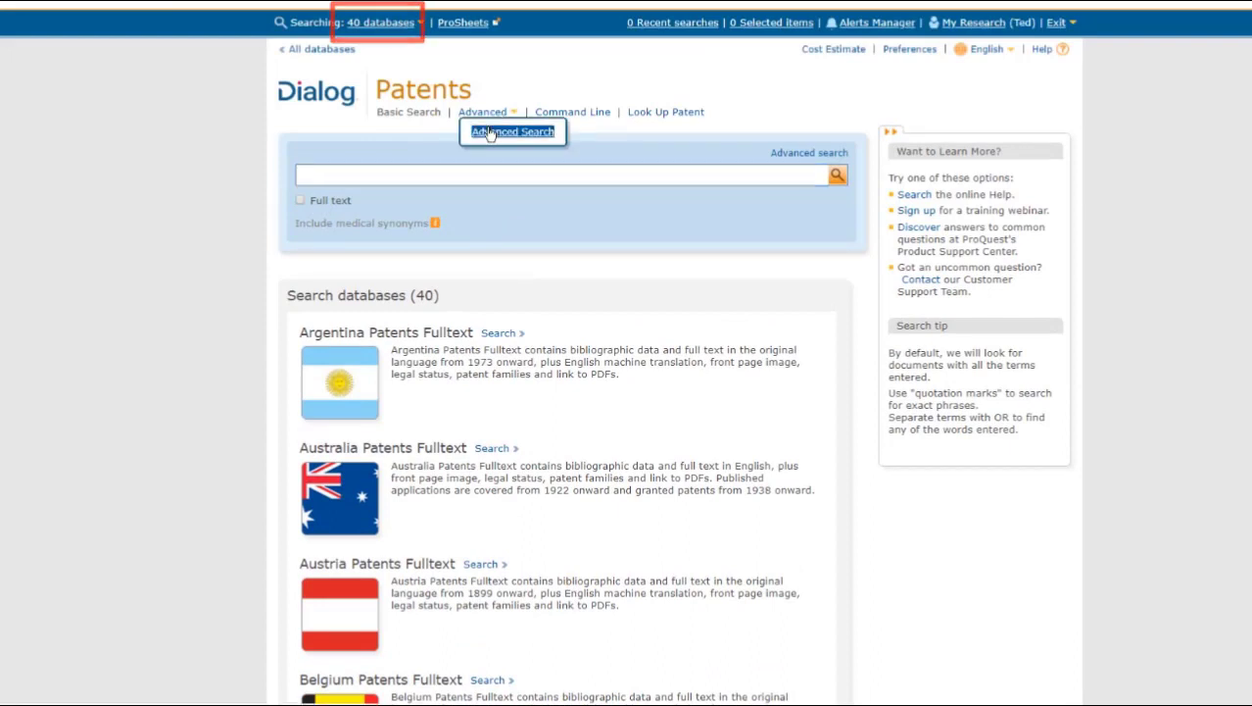
- Review the general and patent database selection, clear and reselect all patent databases, and apply the selection to the search
left_click(374, 24)
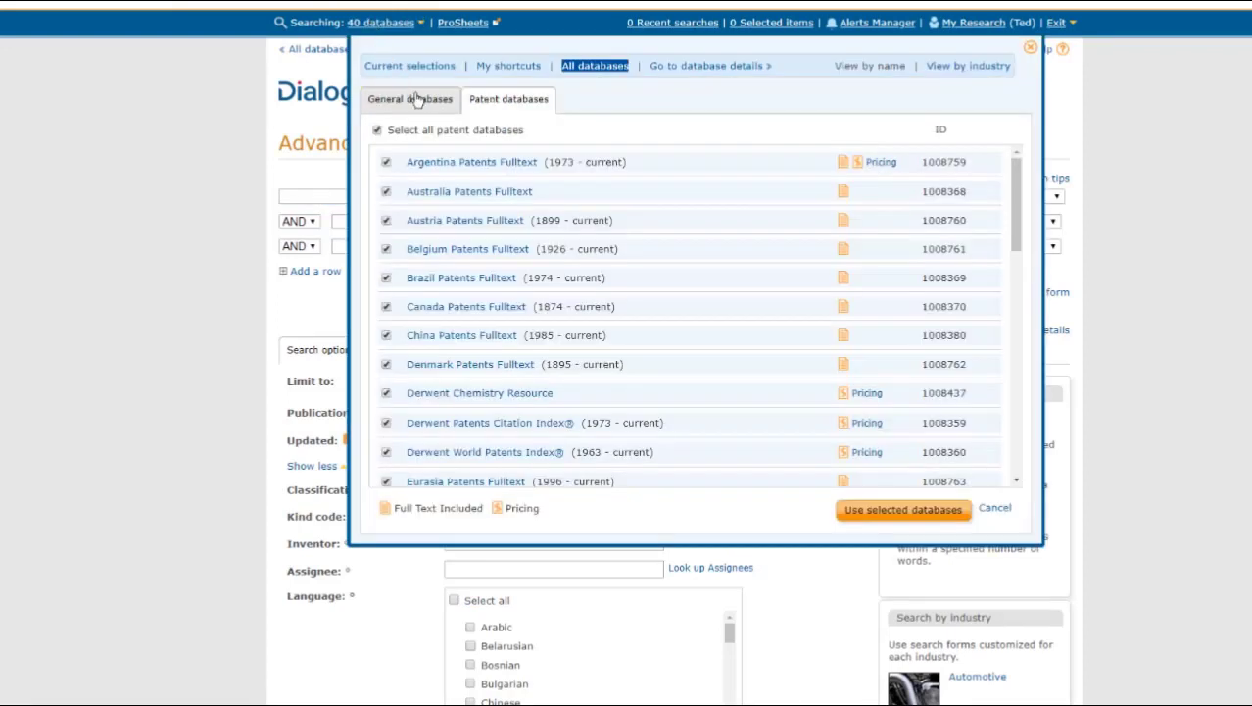
left_click(508, 100)
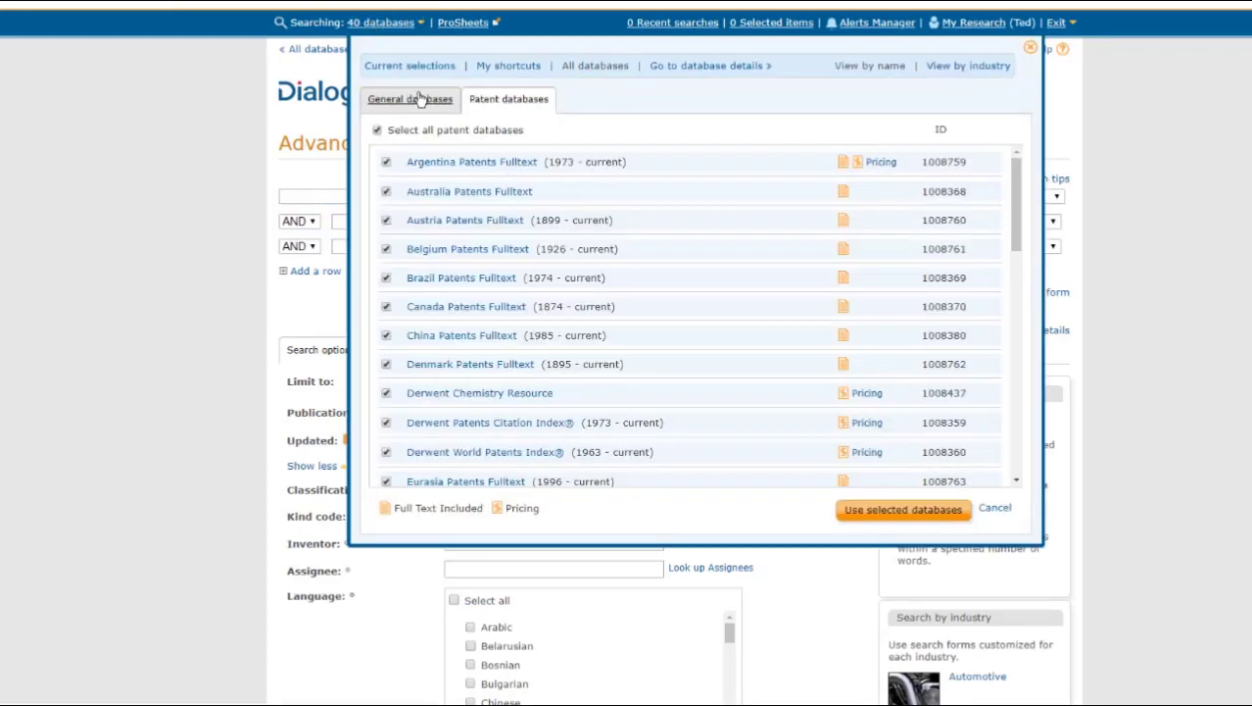
left_click(436, 101)
left_click(472, 108)
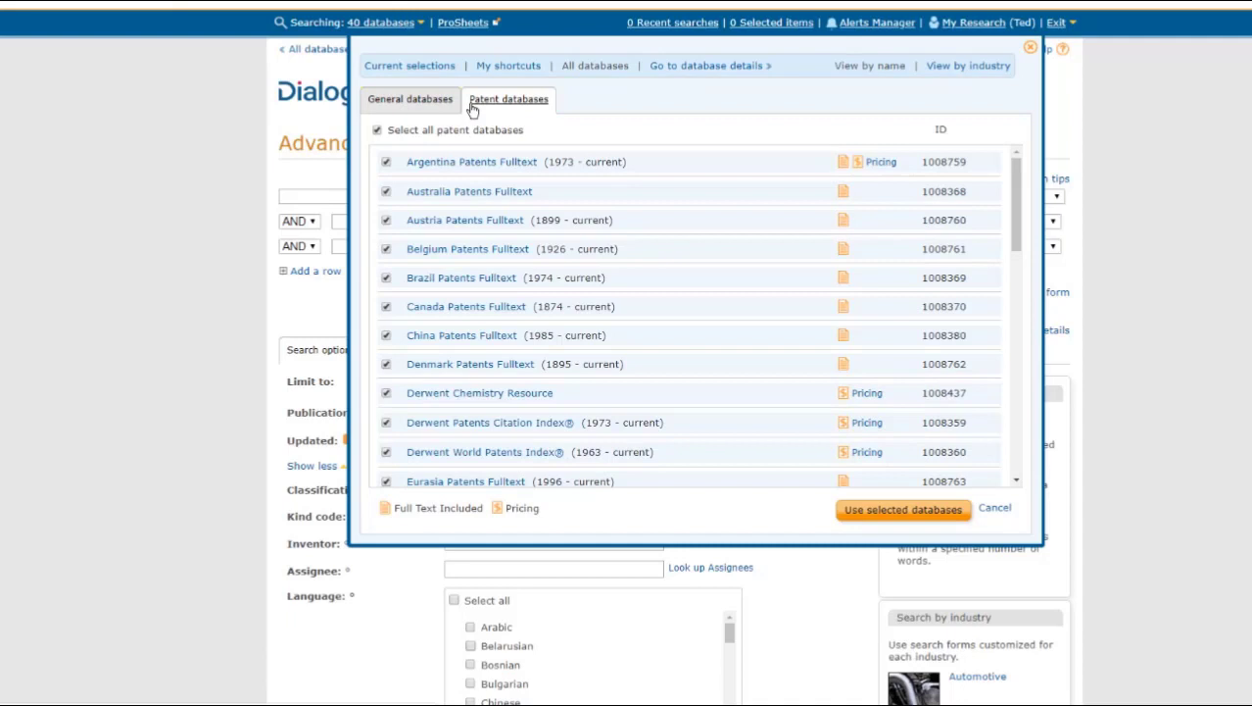
left_click(377, 131)
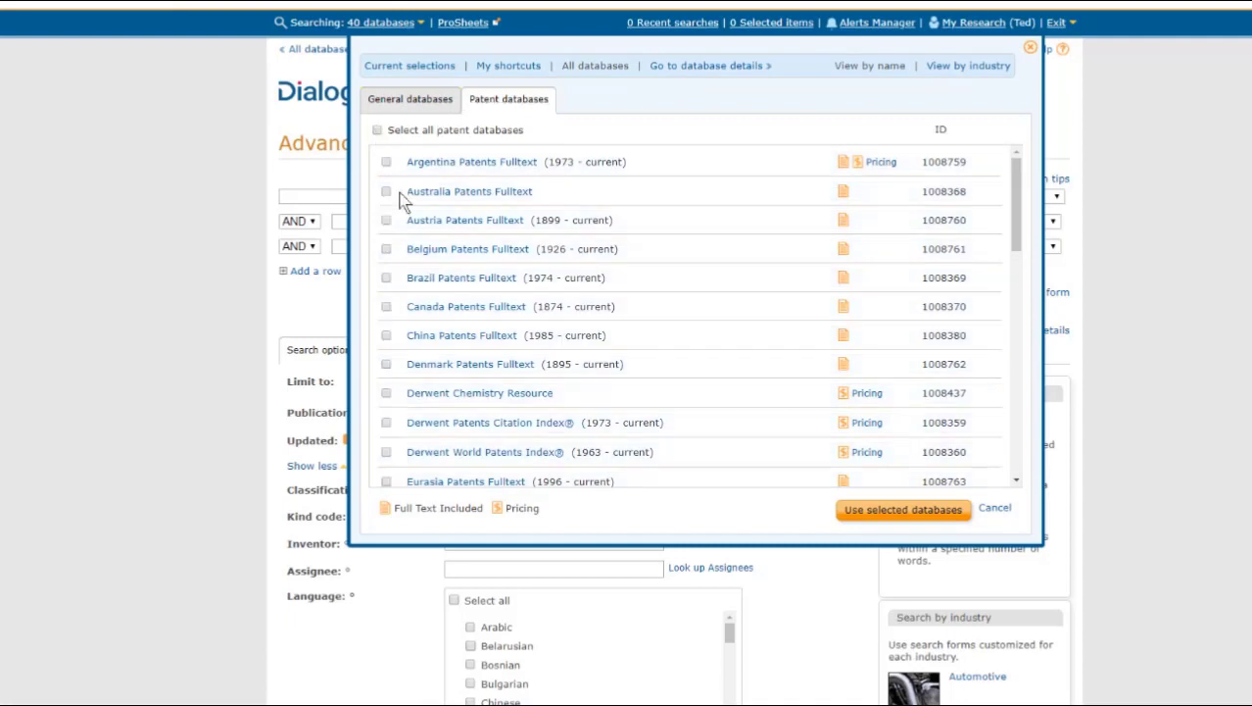
left_click(377, 130)
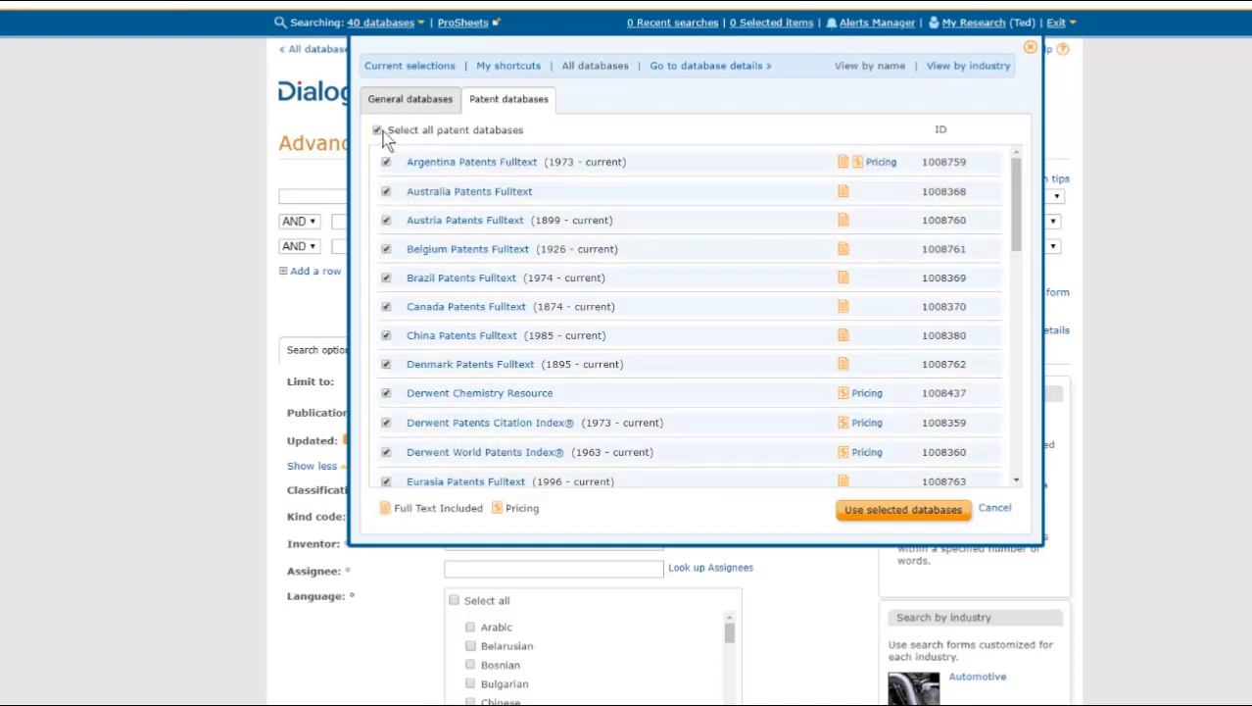
left_click(875, 513)
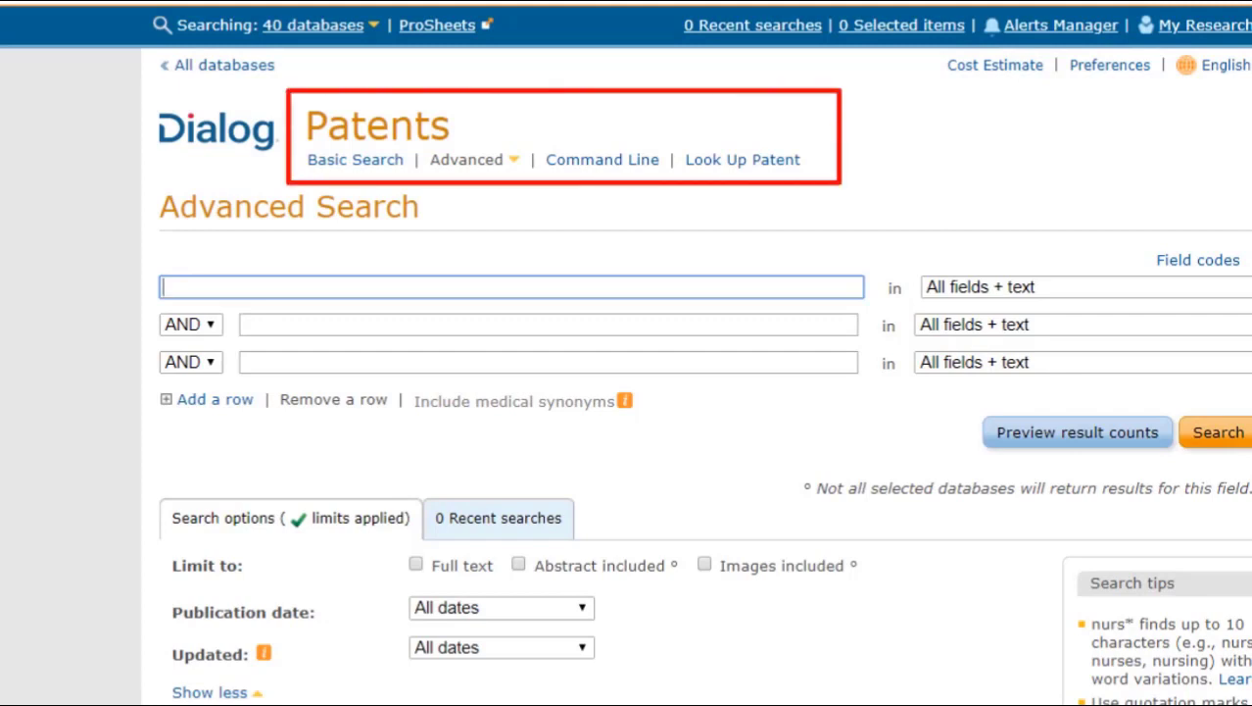
- Open the Look Up Patent form, enter the number US 4736866, and set the number type to Publication
left_click(767, 163)
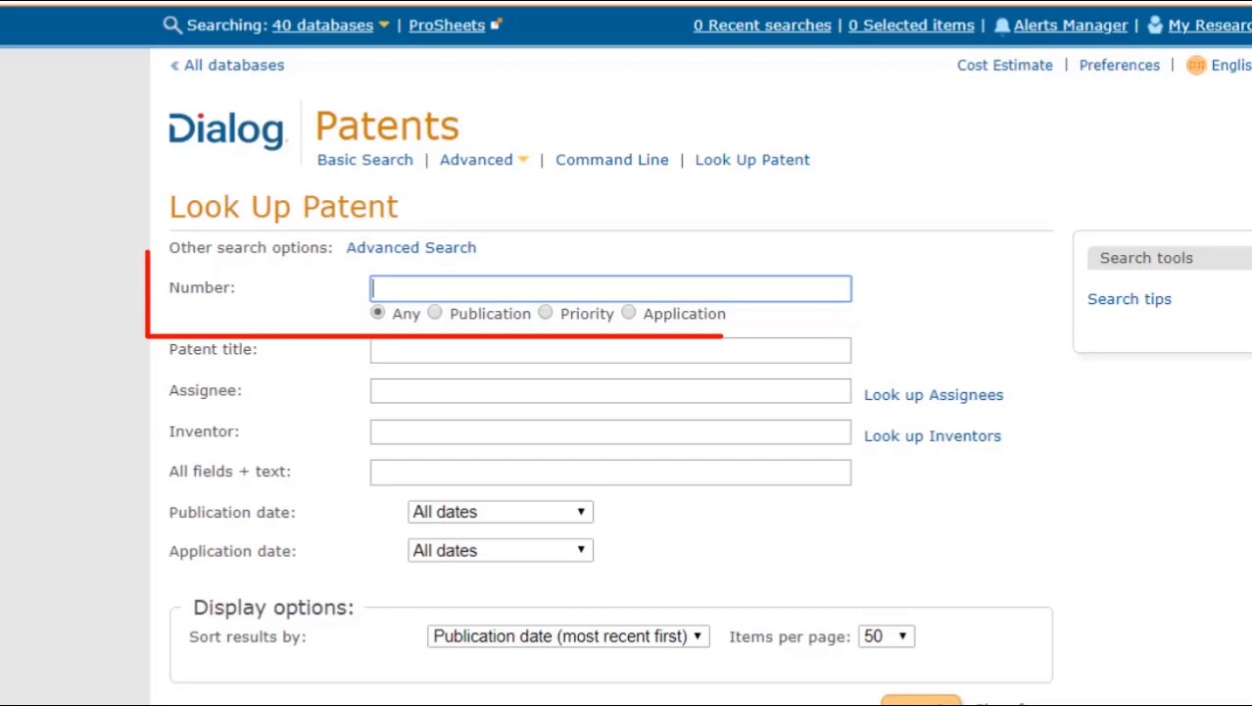
type("US")
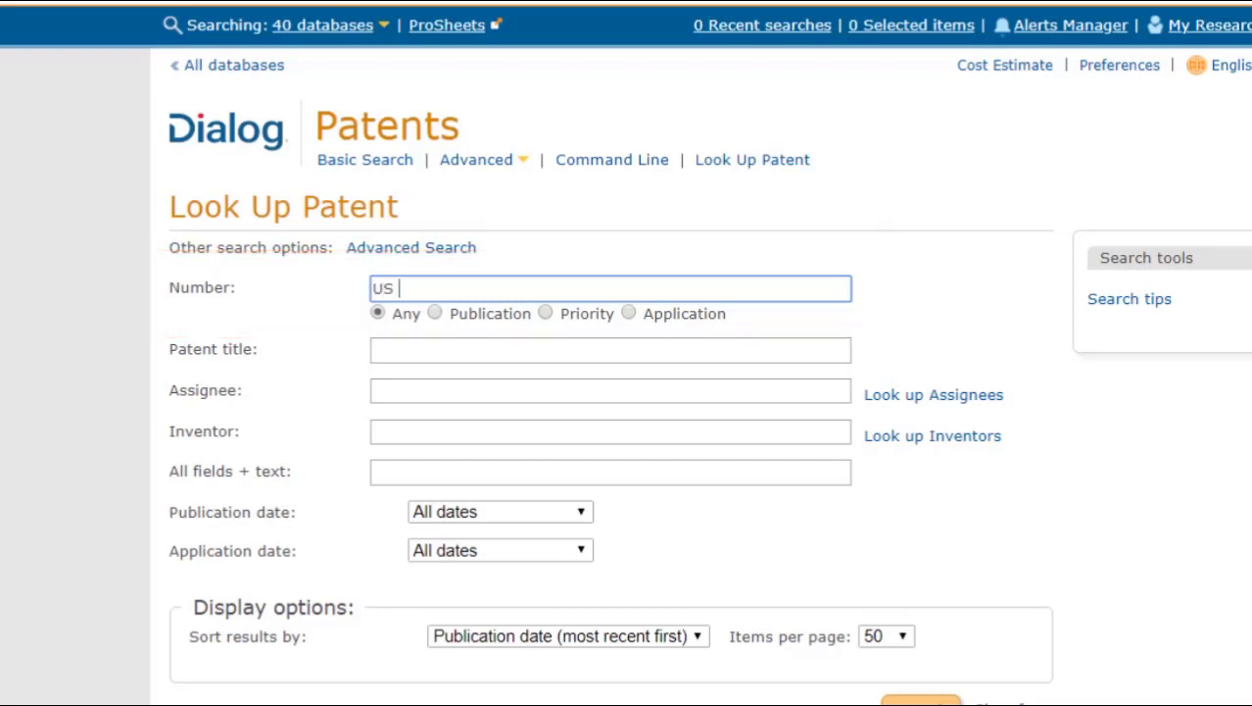
type(" 4736866")
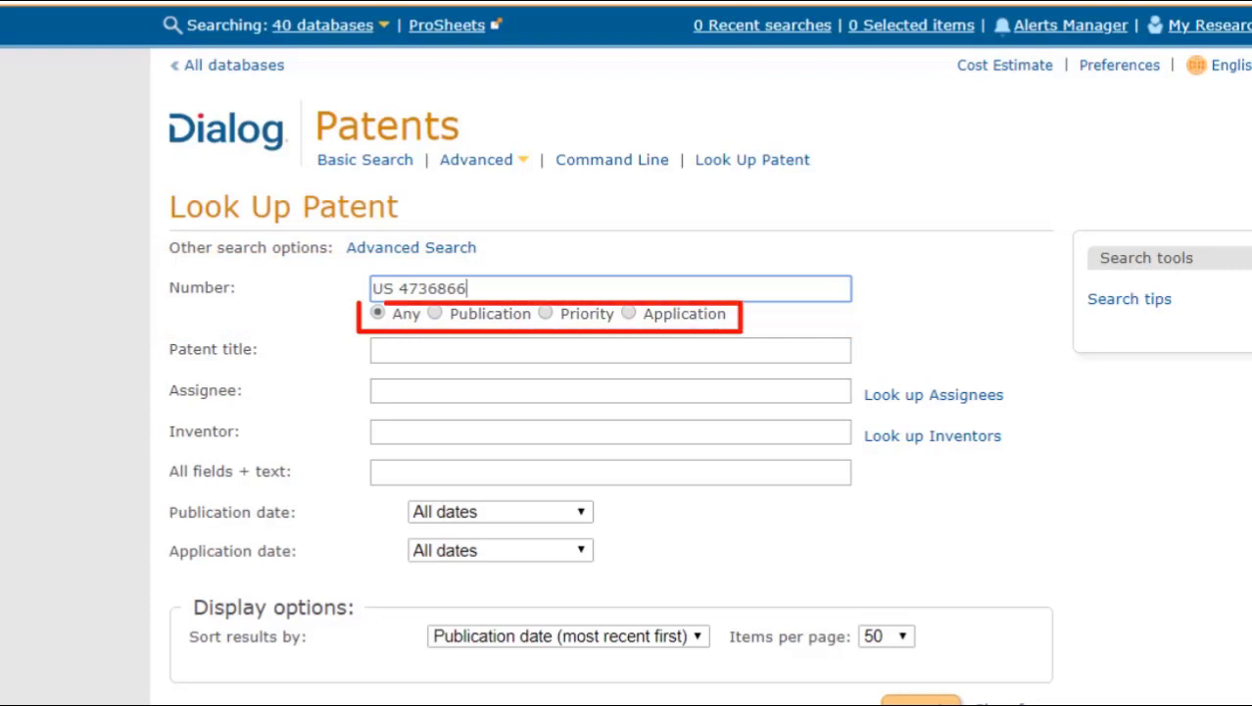
left_click(432, 316)
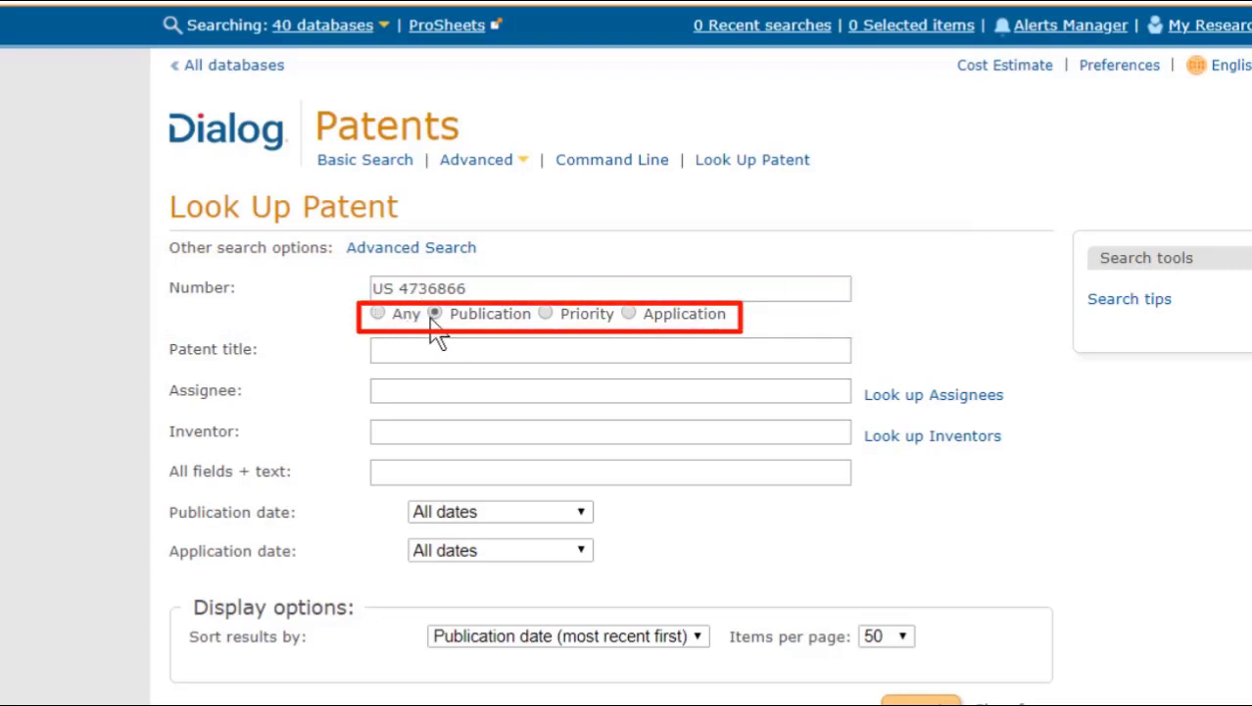
left_click(545, 314)
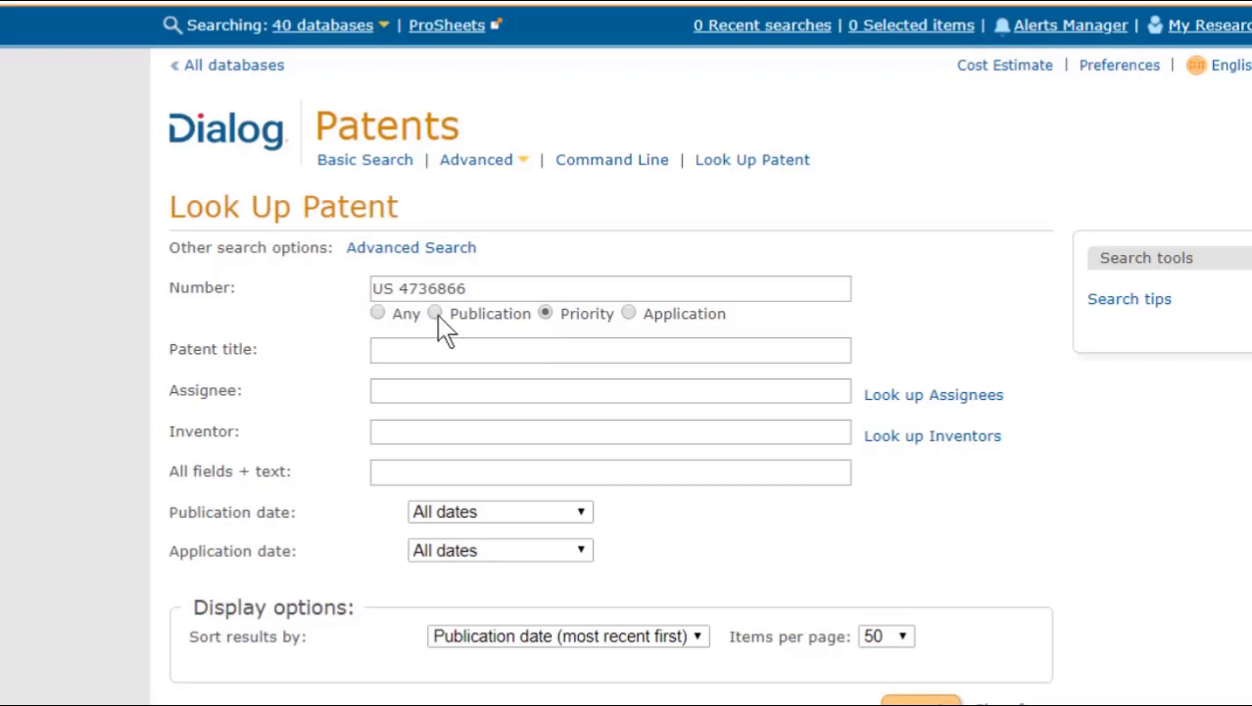
left_click(378, 314)
left_click(435, 314)
- Reformat the patent number without the space and with comma separators, run the search, and choose to show one member per patent family
left_click(398, 289)
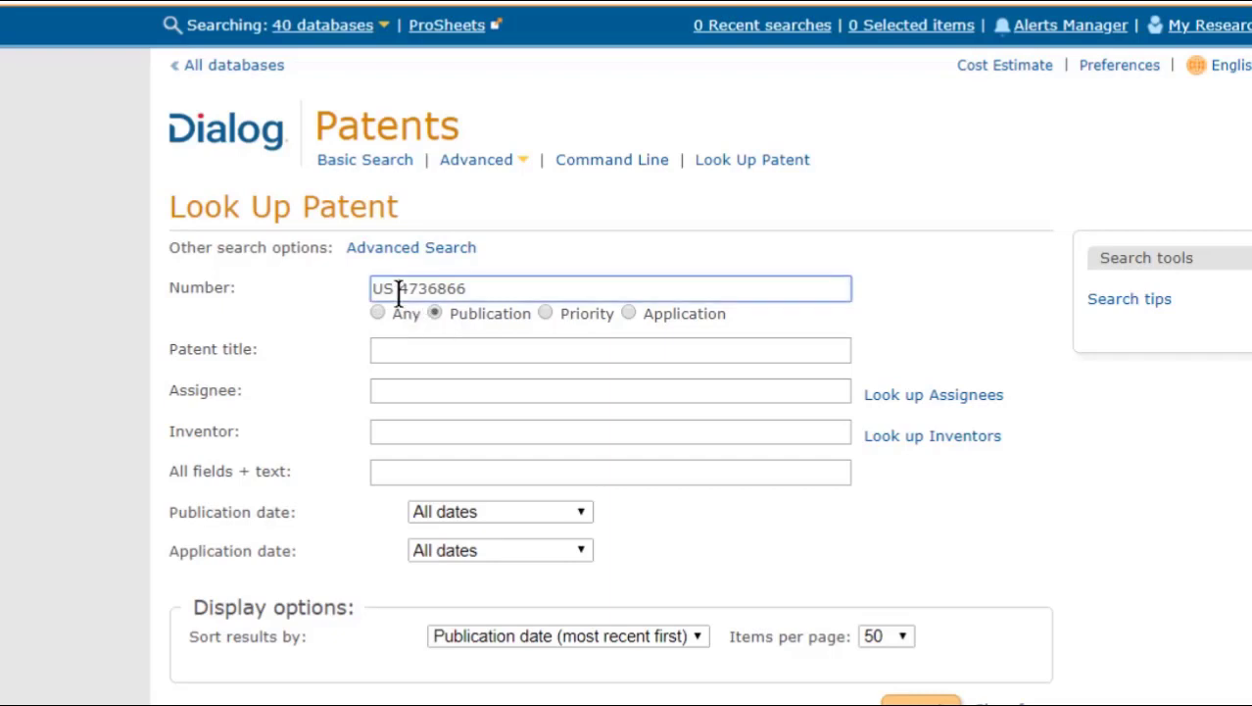
key("BackSpace")
left_click(403, 288)
type(",")
left_click(437, 288)
type(",")
left_click(922, 702)
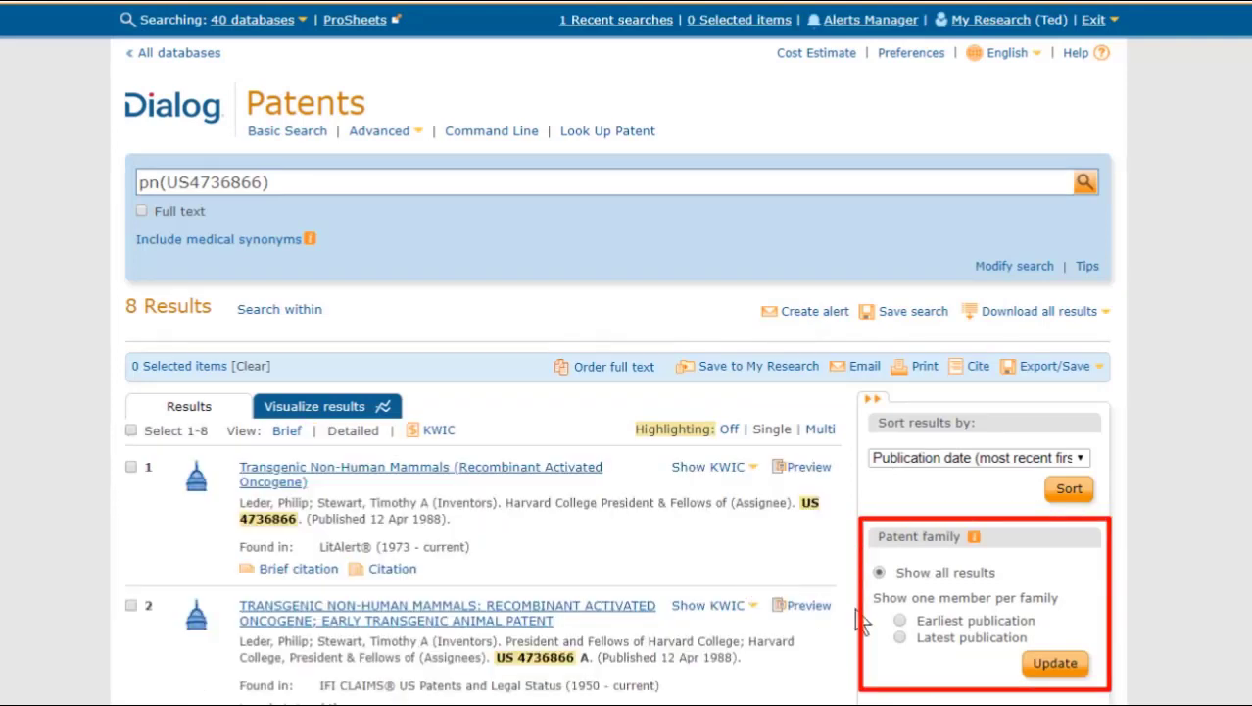
left_click(899, 637)
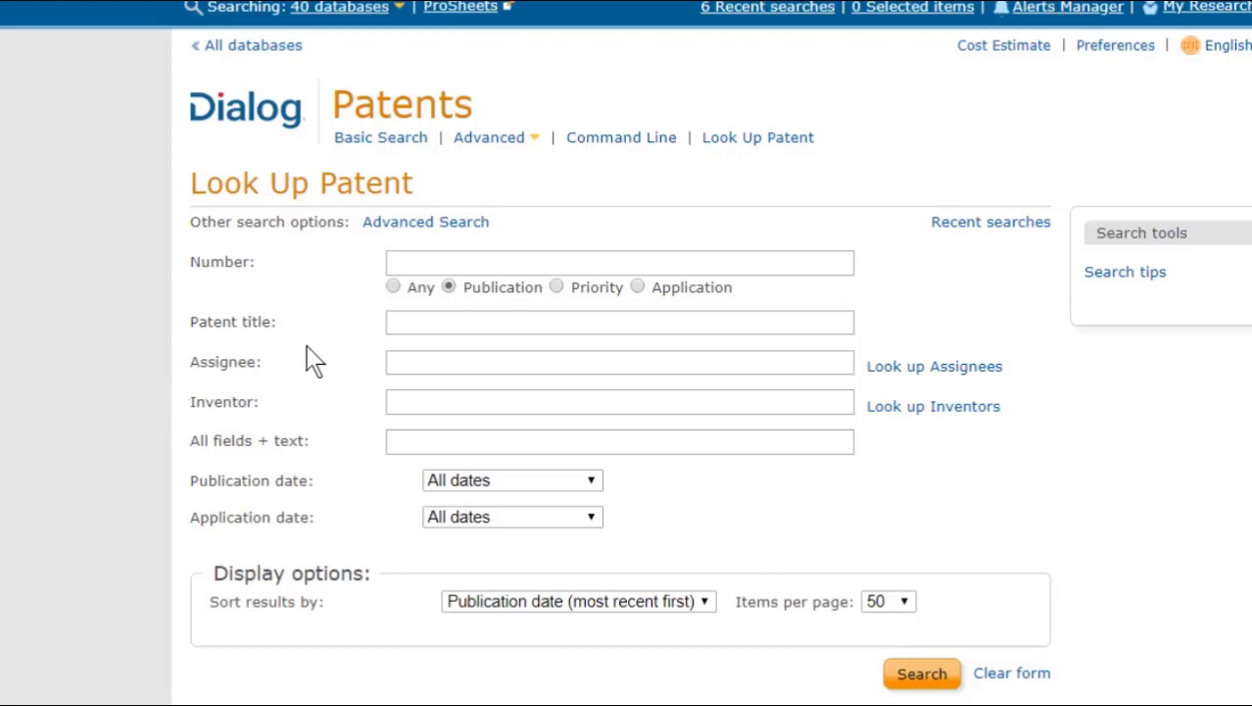
- Look up patent number US 13/631,838 with the number type set to Any
left_click(411, 265)
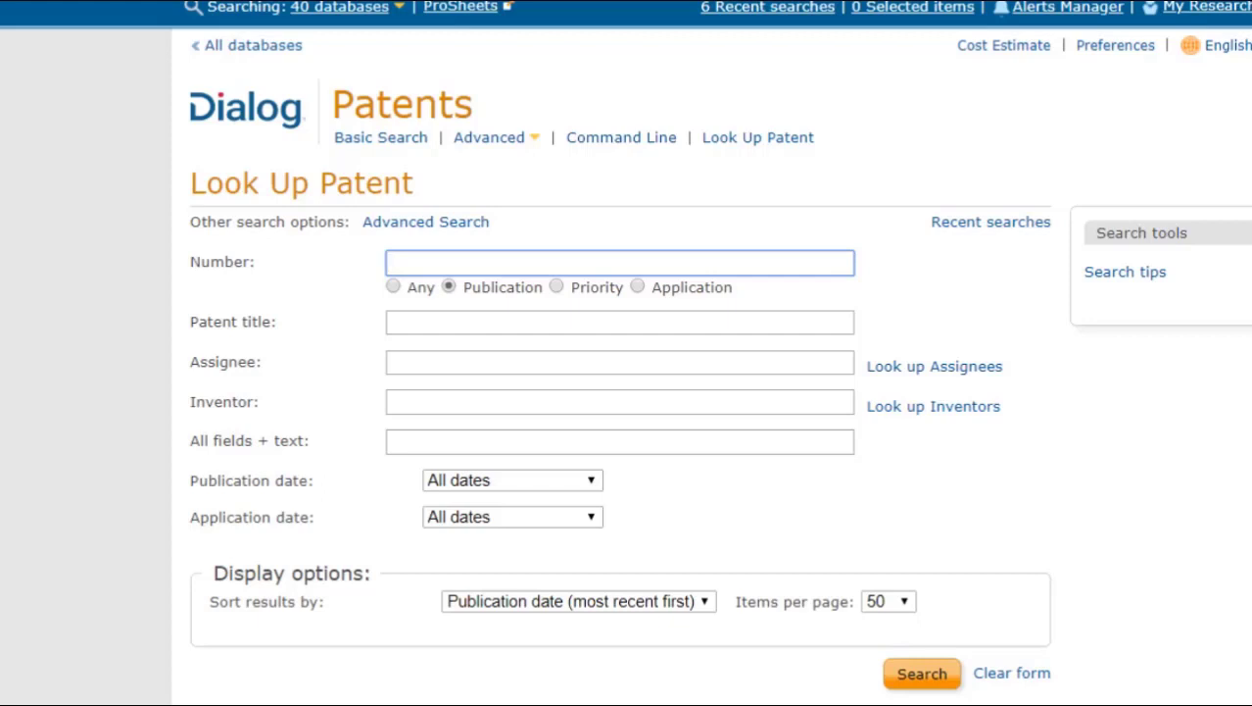
type("US 13/631,838")
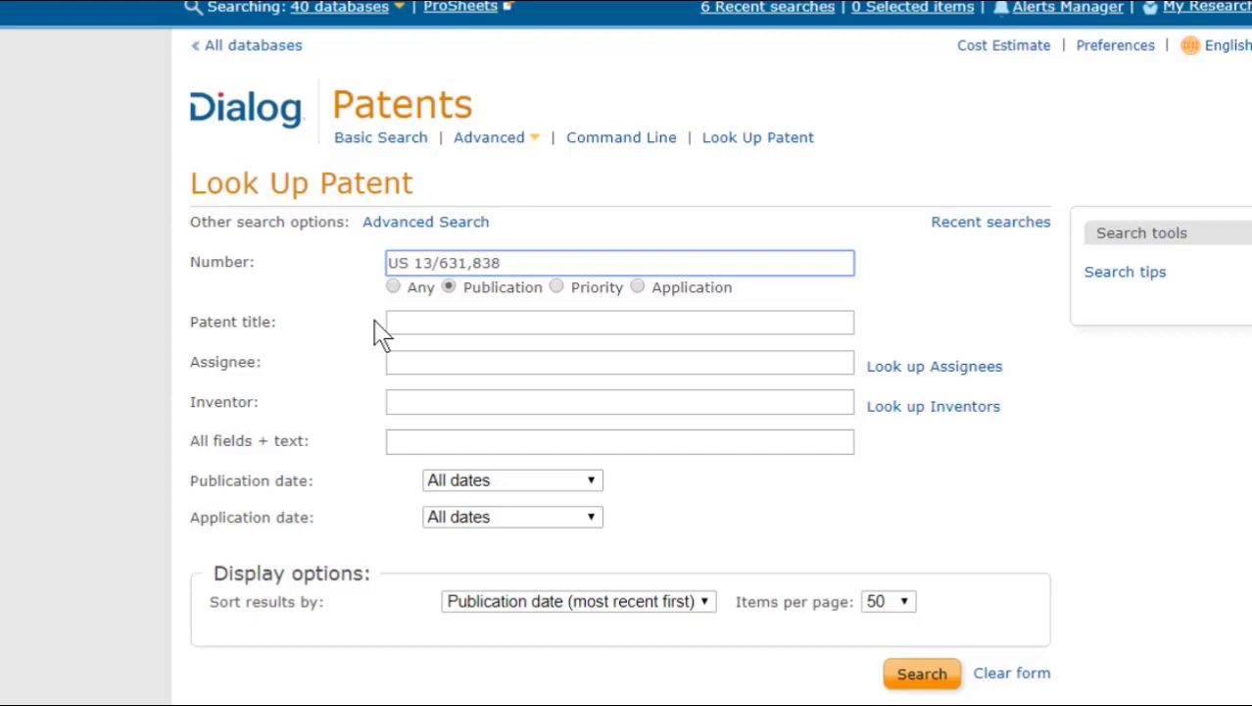
left_click(394, 288)
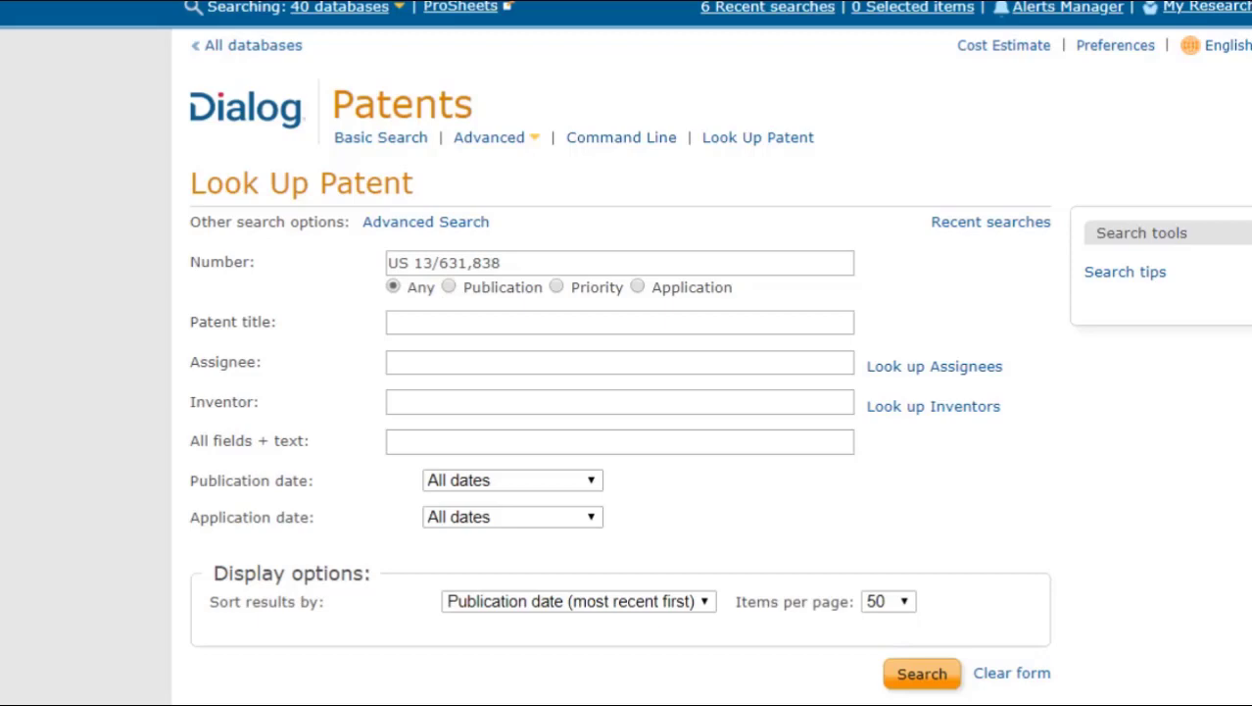
left_click(926, 681)
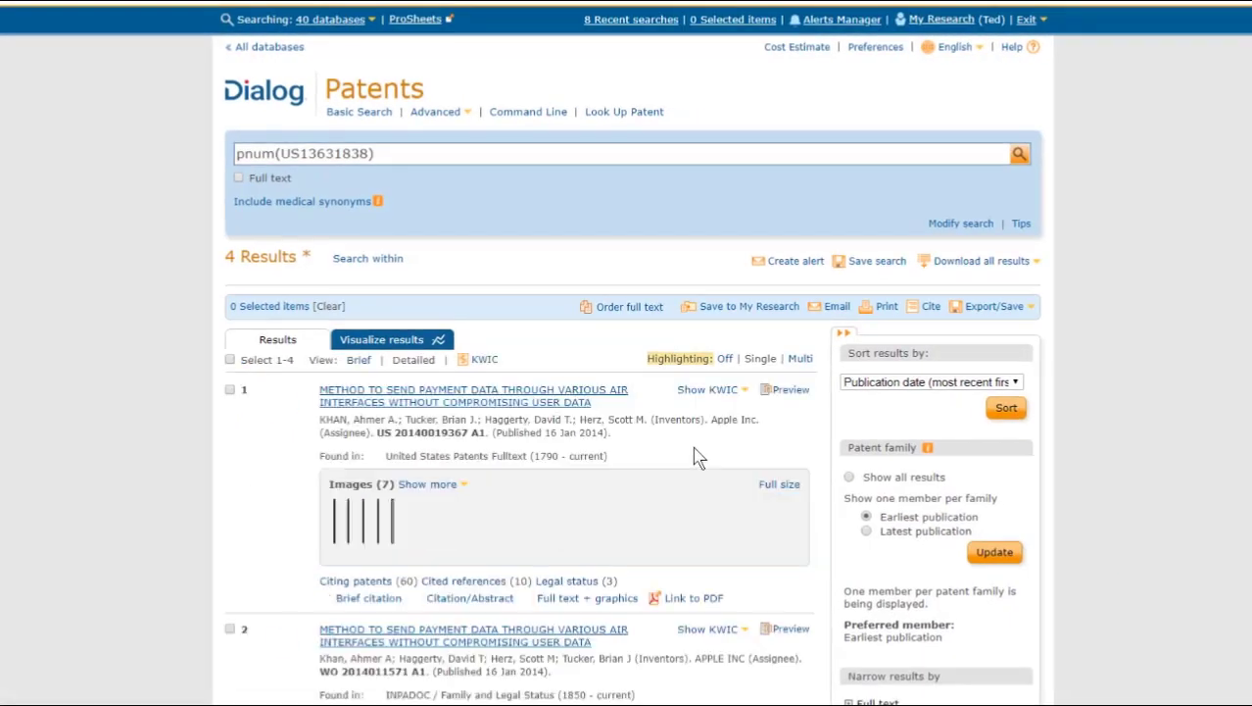
- Open the fourth result, from IFI CLAIMS US Patents, and examine its publication and application numbers in the bibliographic information
scroll(693, 456, "down", 3)
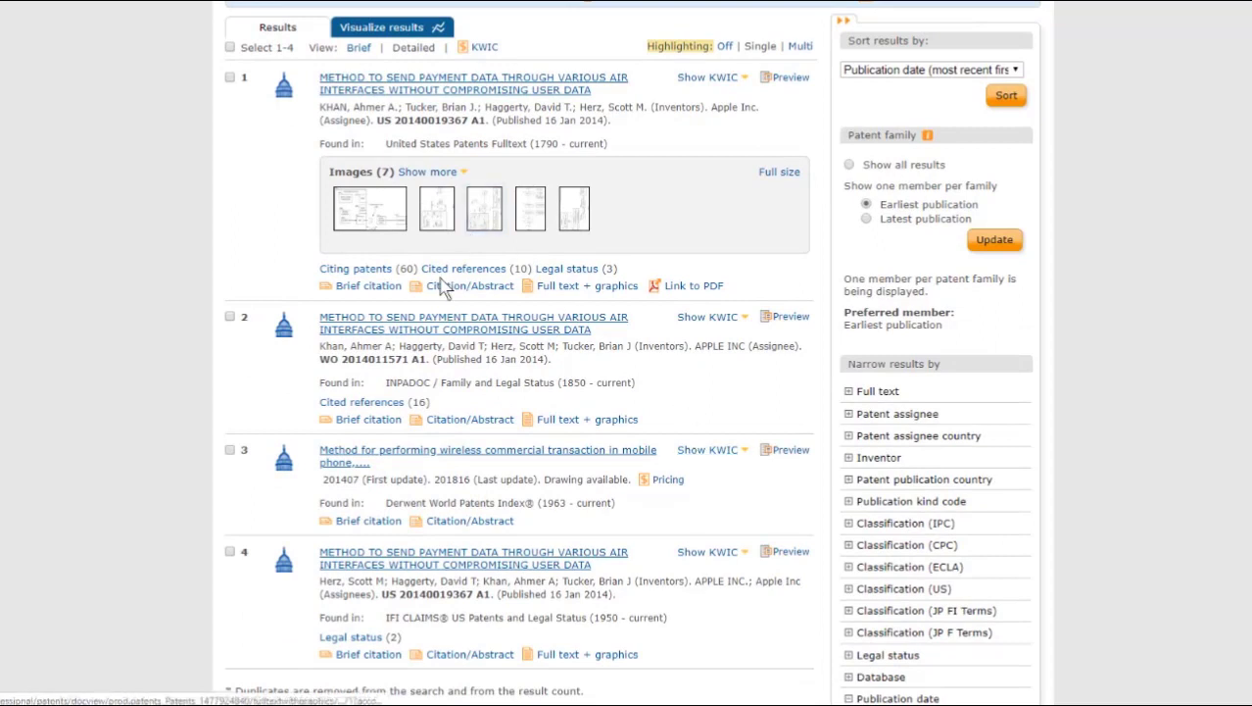
triple_click(398, 559)
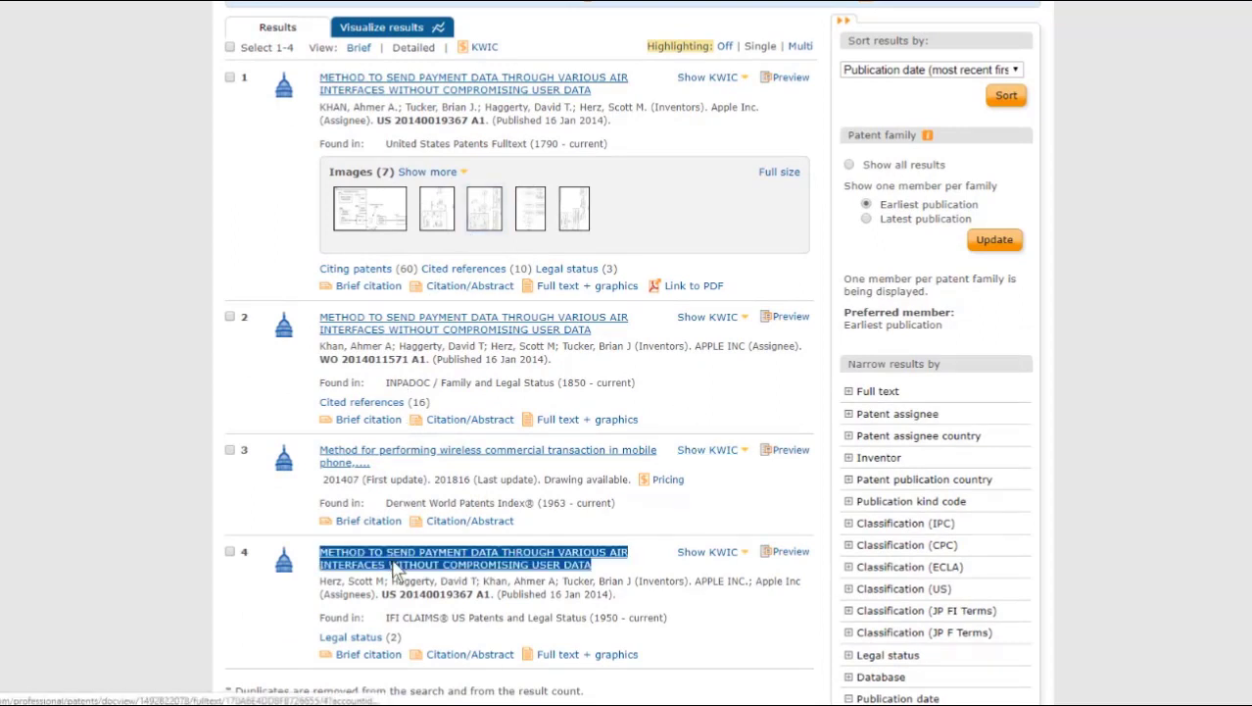
left_click(396, 566)
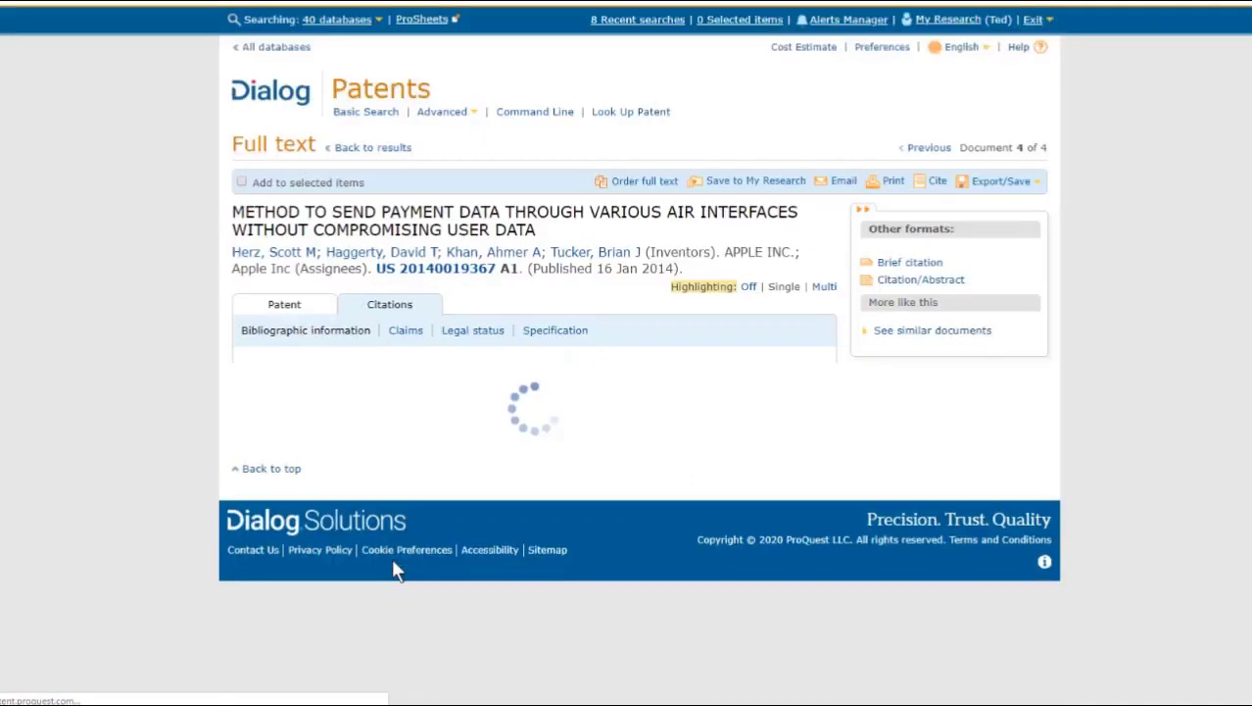
scroll(391, 520, "down", 3)
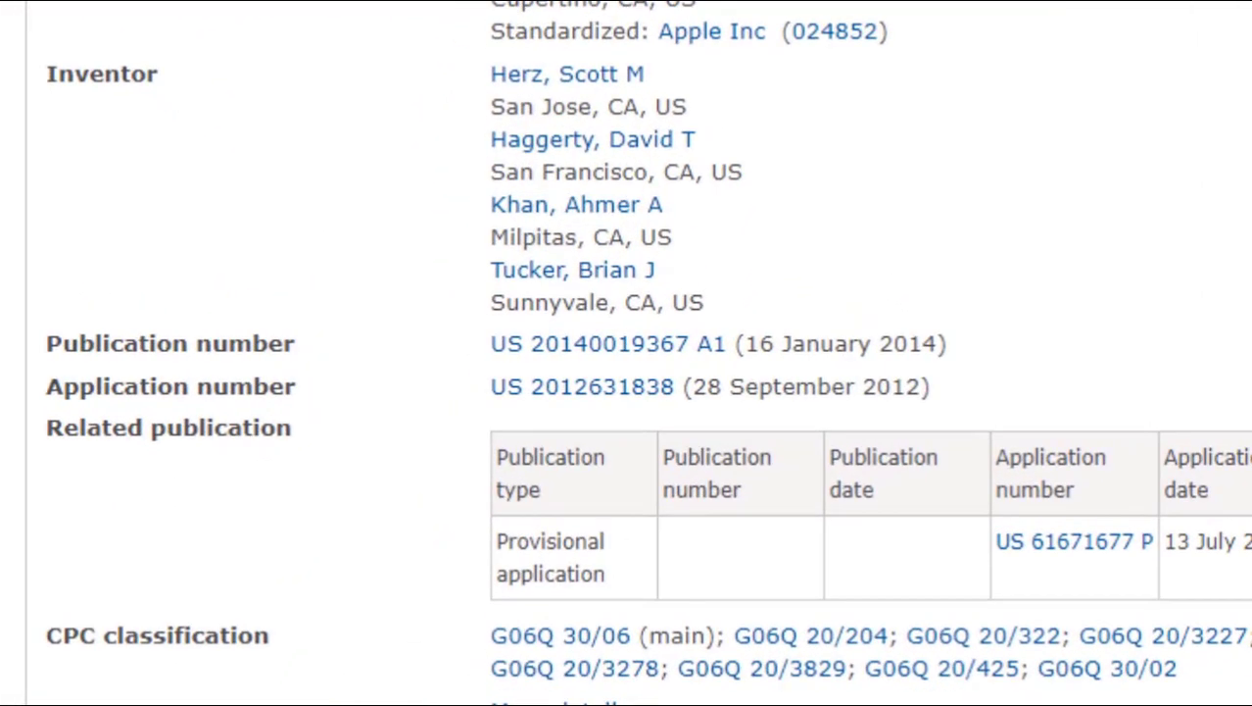
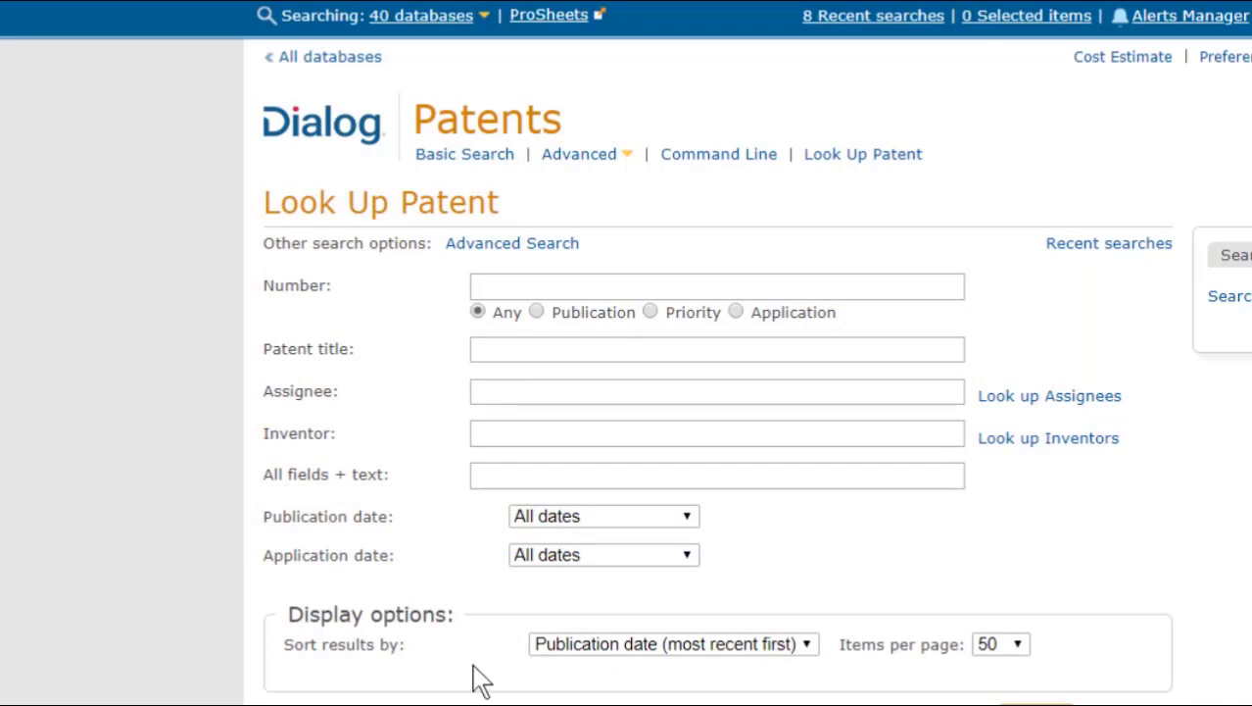
- Look up patent number JP 834567 across any number type
left_click(487, 285)
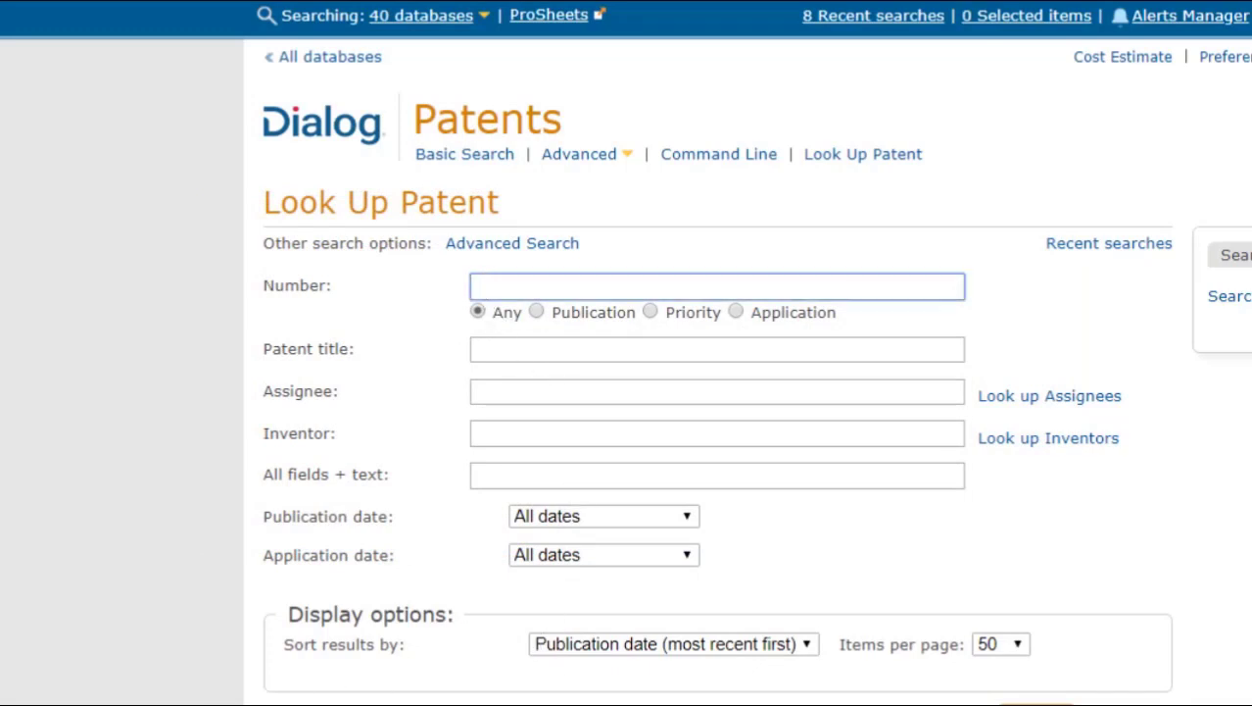
type("JP 834567")
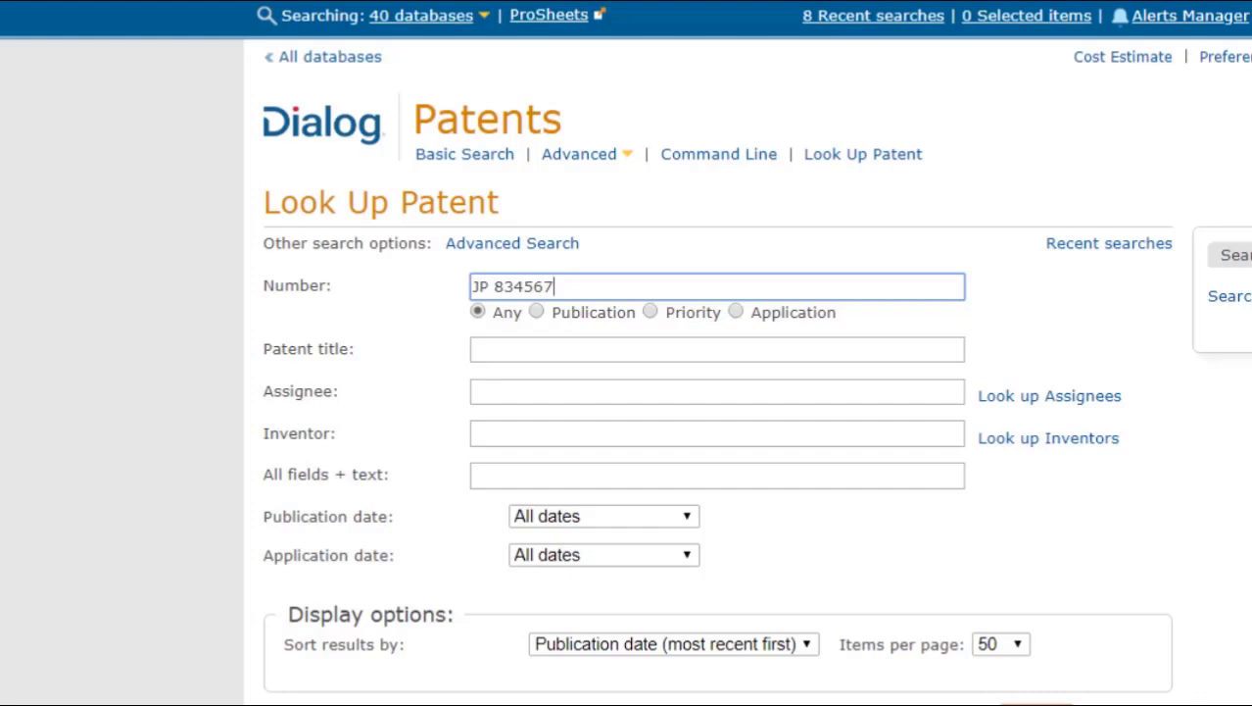
key("Return")
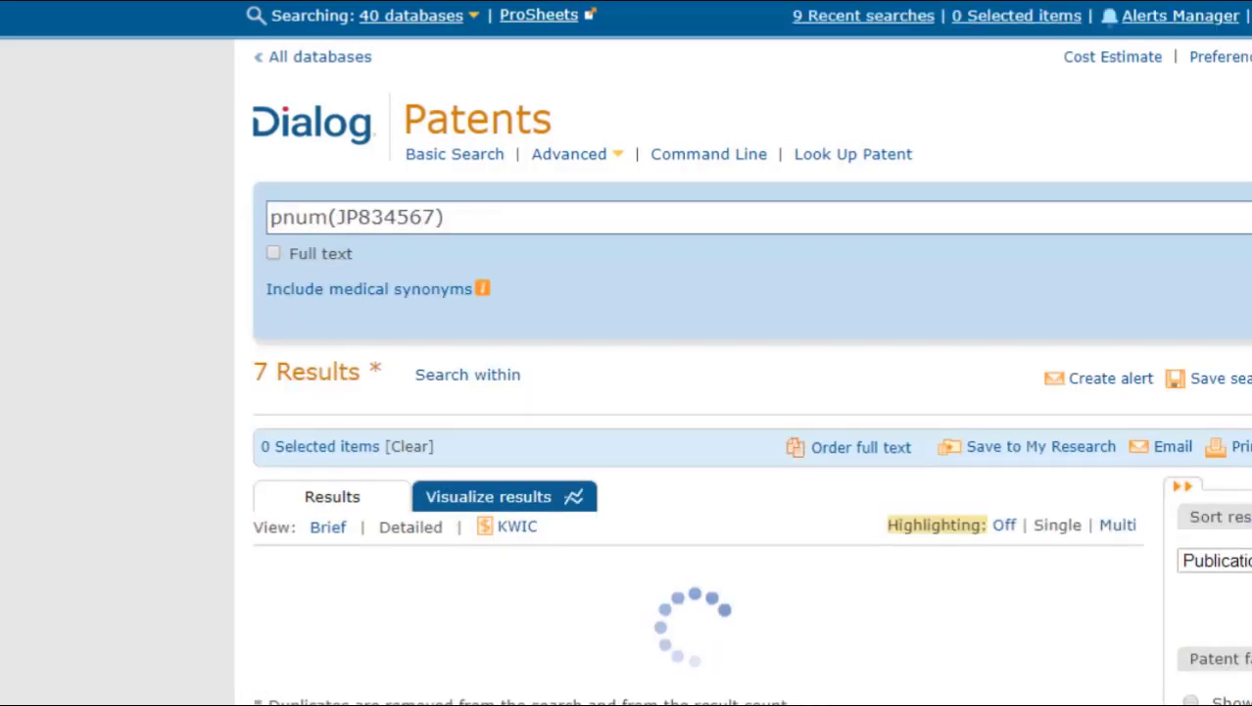
- Review the JP 834567 results, open the record "CORONA DISCHARGE DETECTOR IN POWER INSTALLATION", and examine its details
scroll(659, 466, "down", 4)
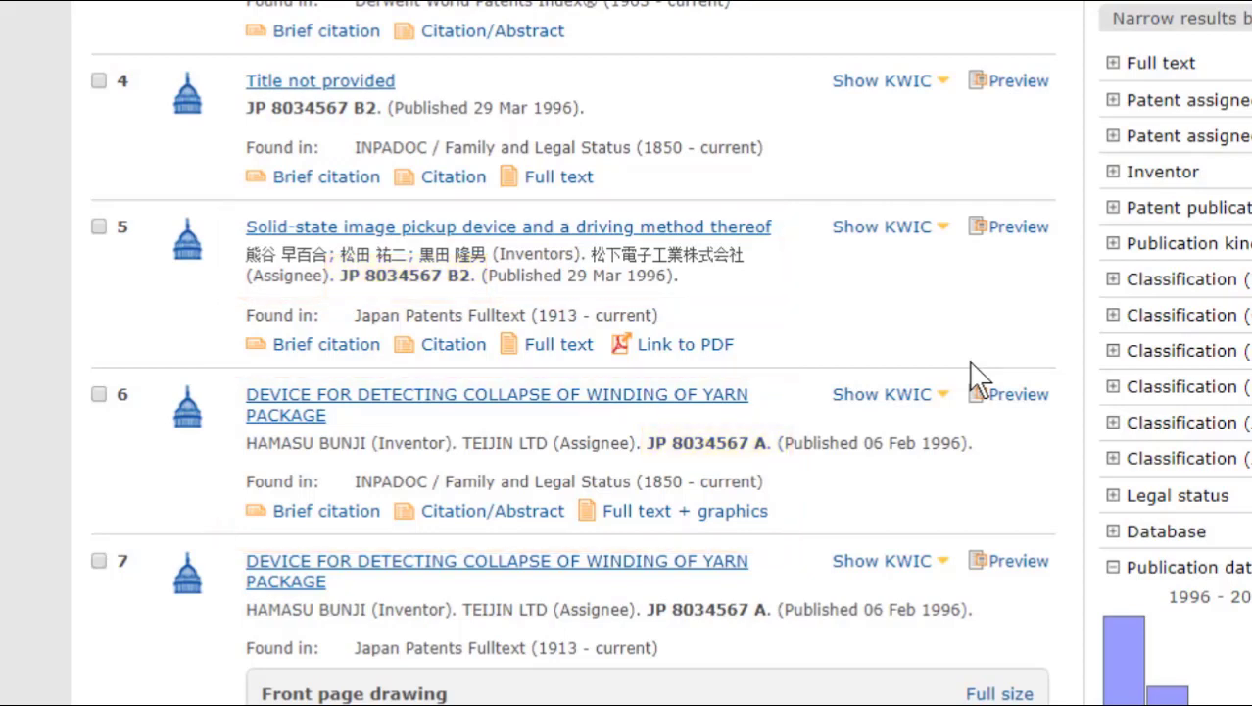
scroll(980, 377, "up", 8)
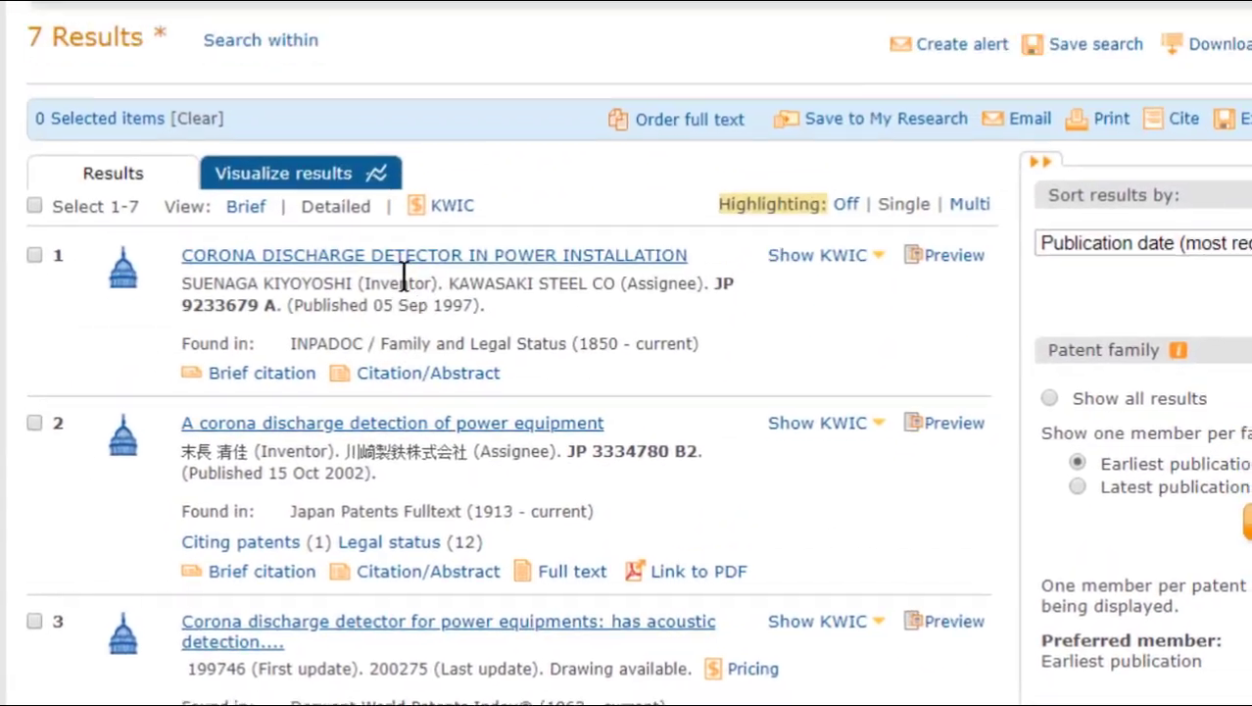
triple_click(389, 257)
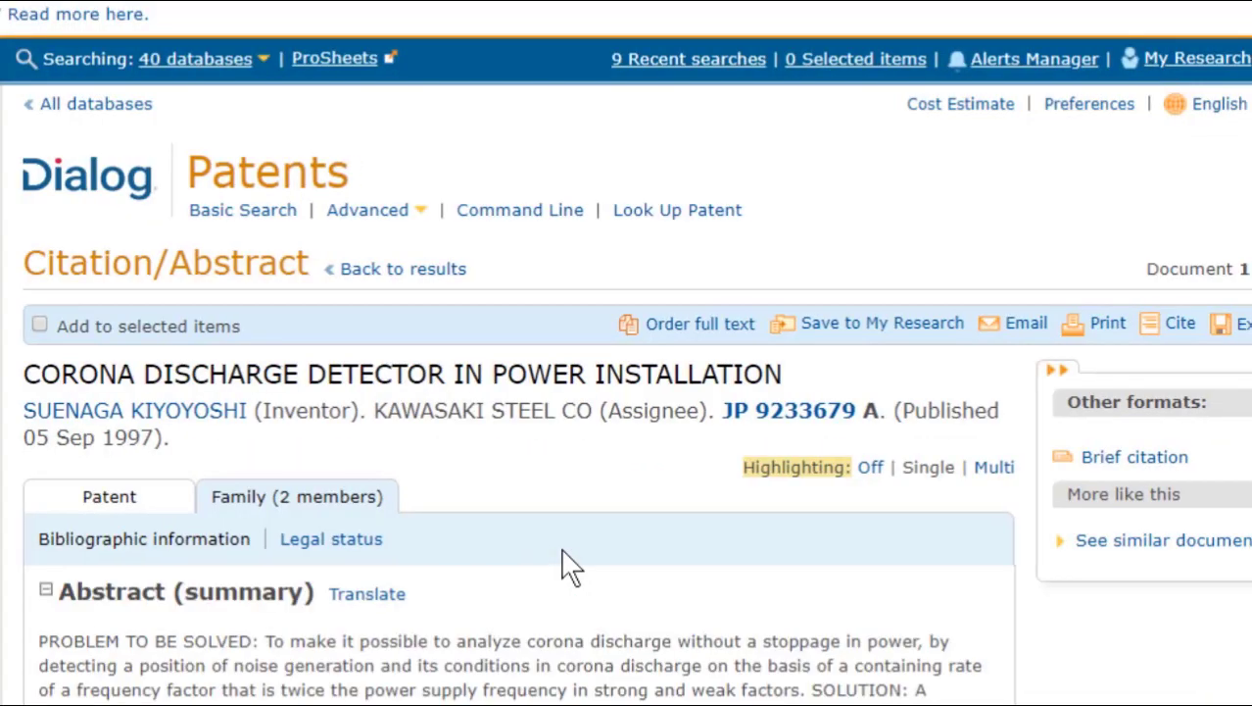
scroll(571, 566, "down", 5)
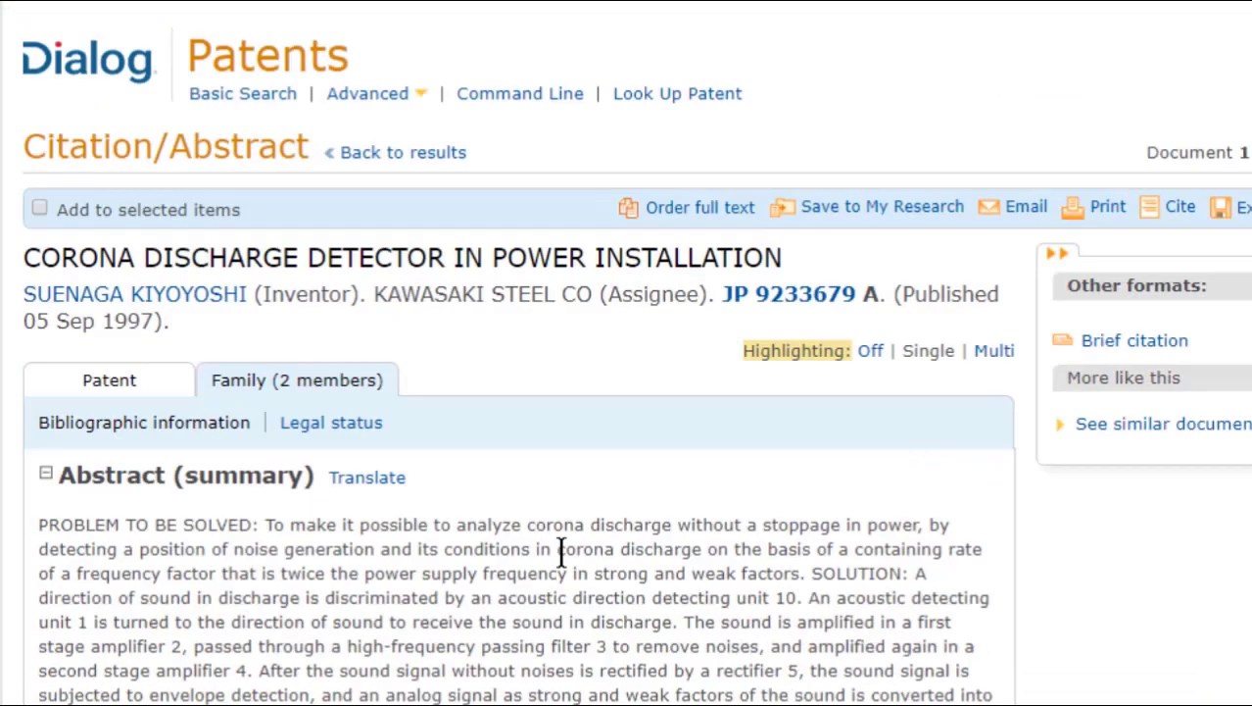
scroll(561, 550, "down", 1)
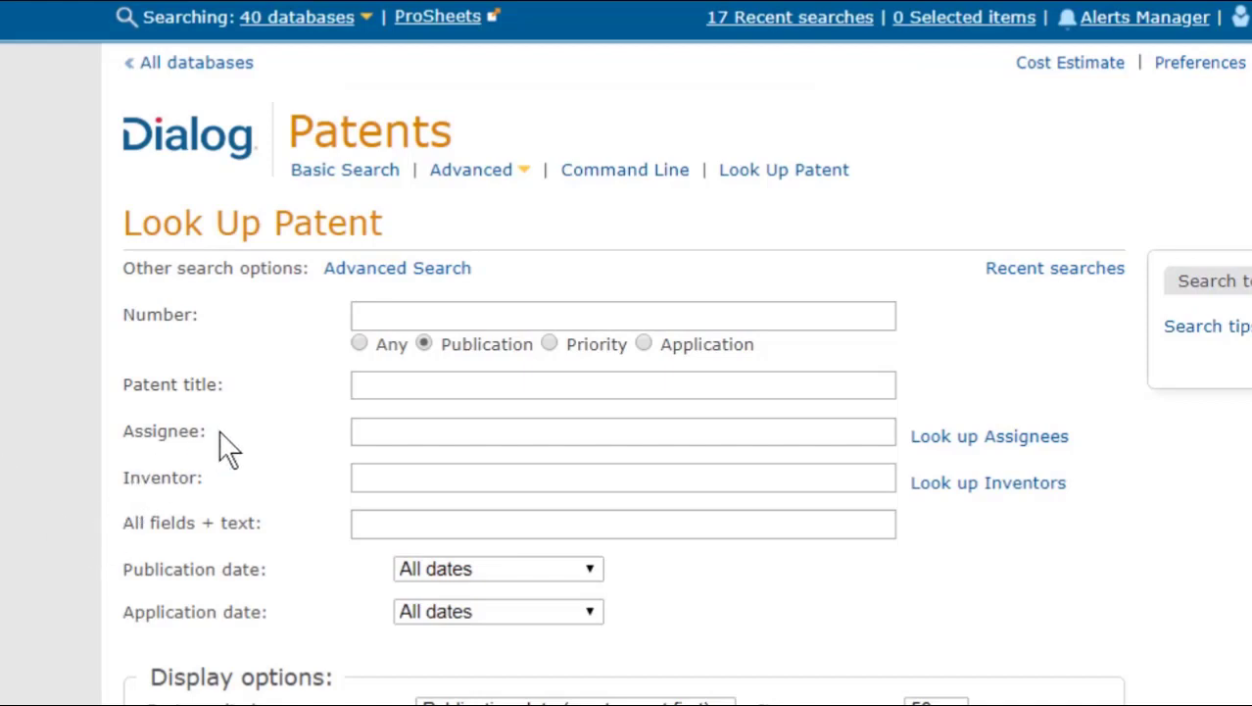
- Look up patent number PCTBR2012123 with the number type set to Any
left_click(367, 310)
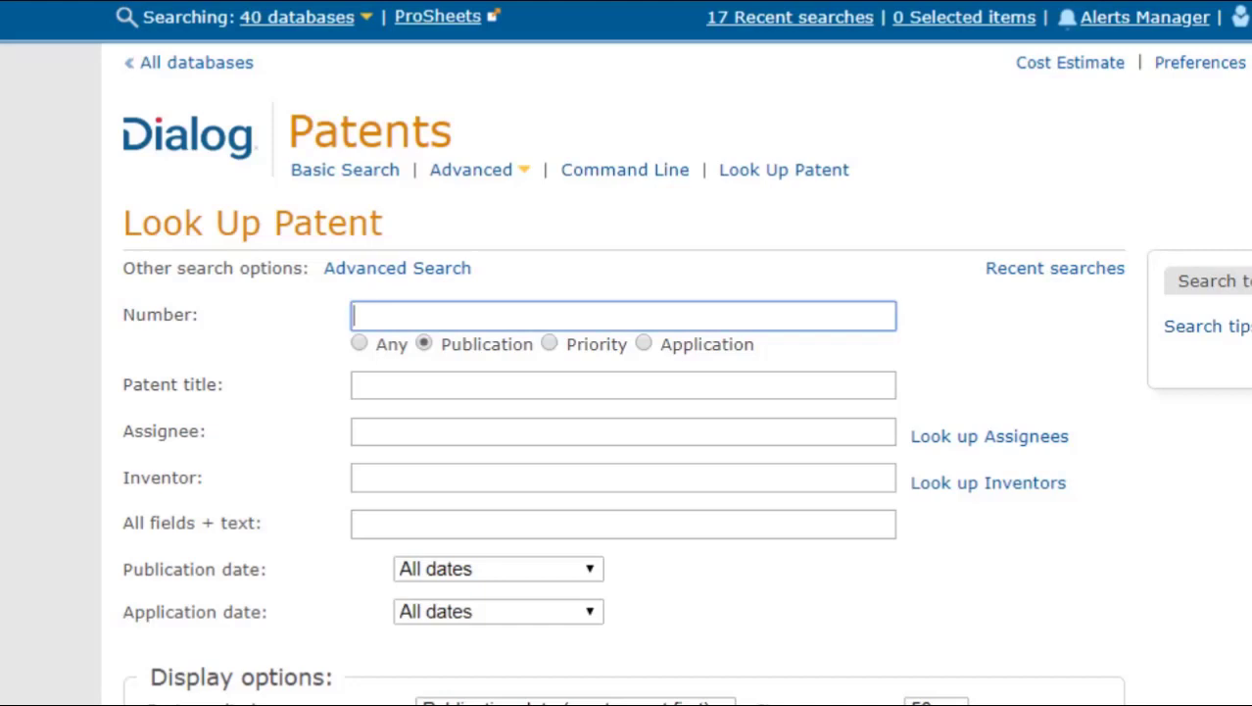
type("PCTBR2012")
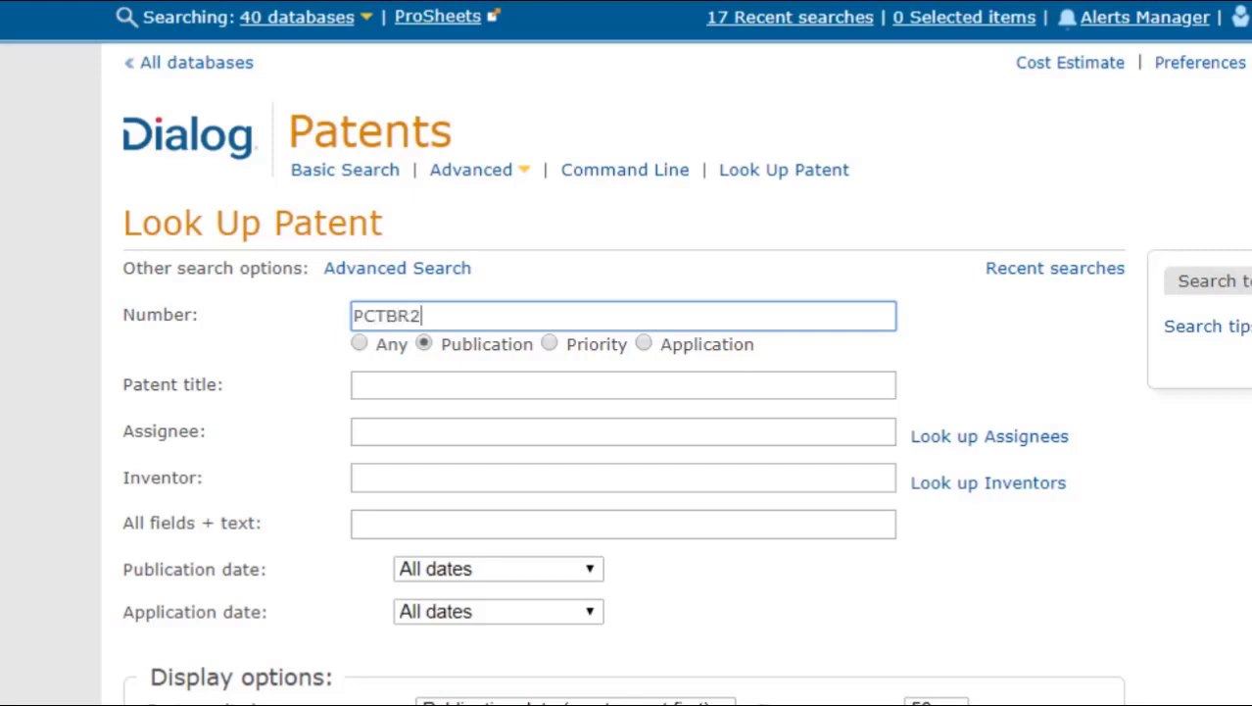
type("123")
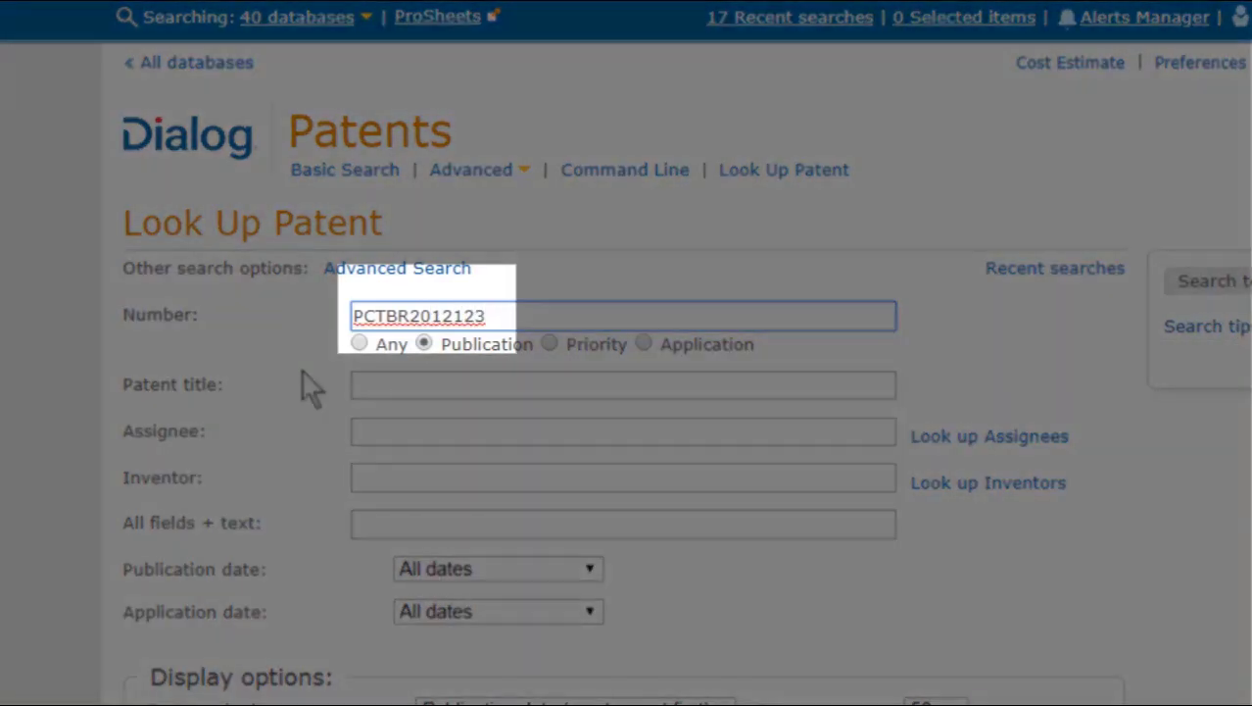
left_click(359, 344)
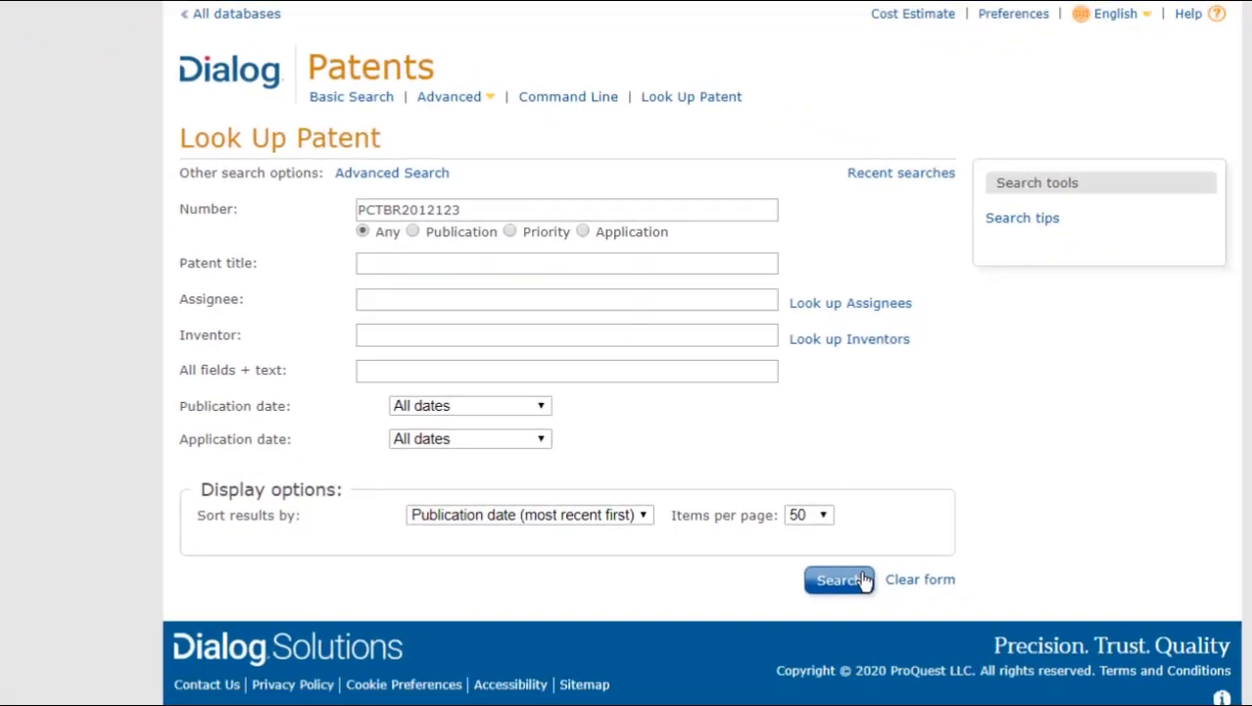
left_click(836, 578)
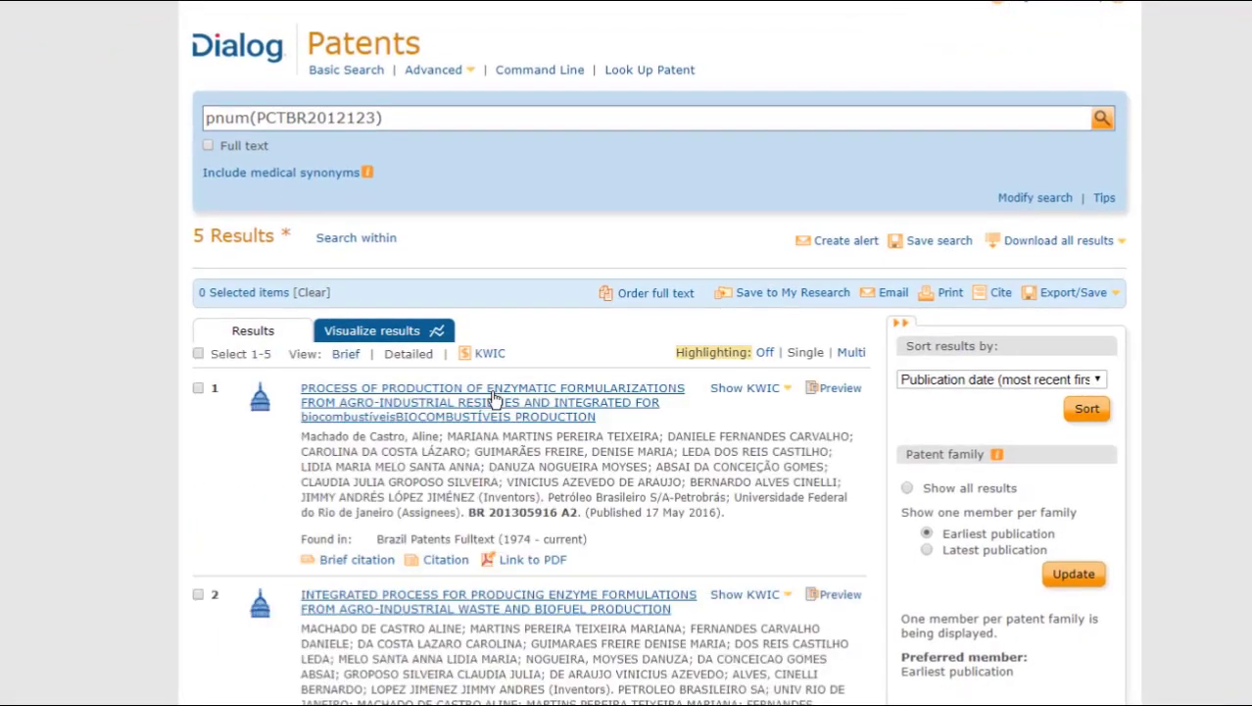
- Open the first result, from Brazil Patents Fulltext, and examine its publication, application and priority numbers and related publication details
triple_click(495, 400)
left_click(495, 400)
scroll(492, 400, "down", 6)
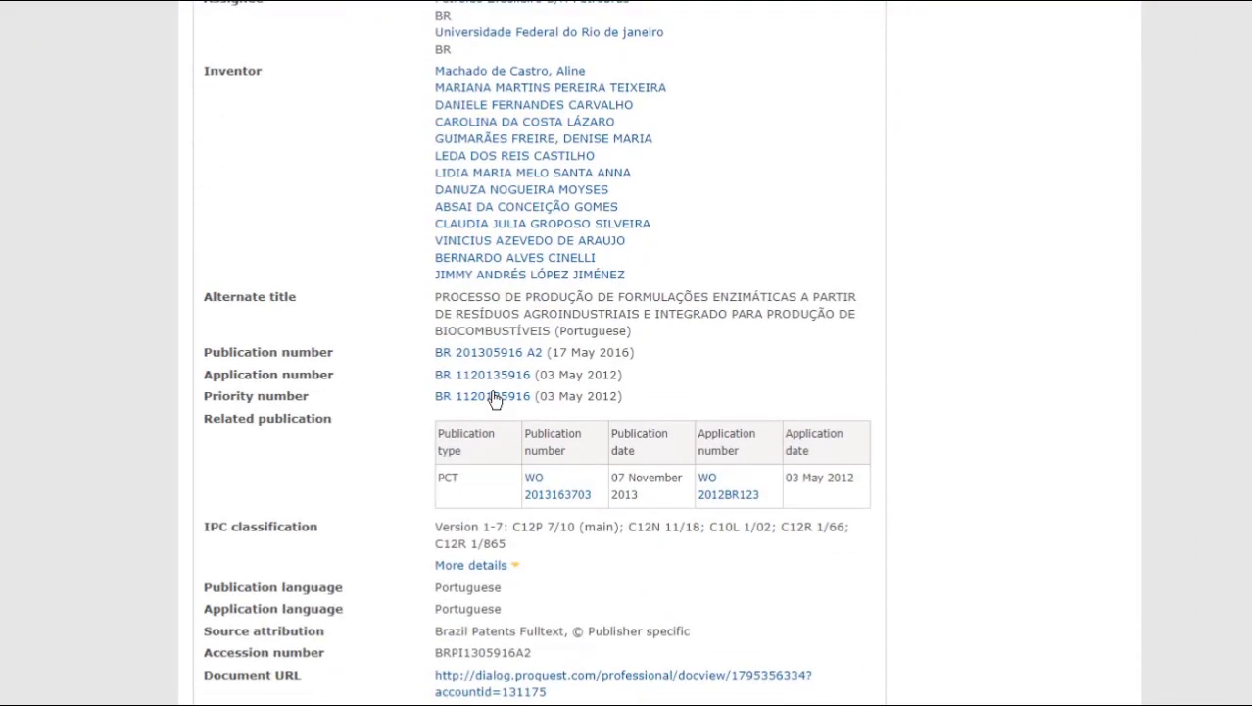
scroll(393, 407, "down", 3)
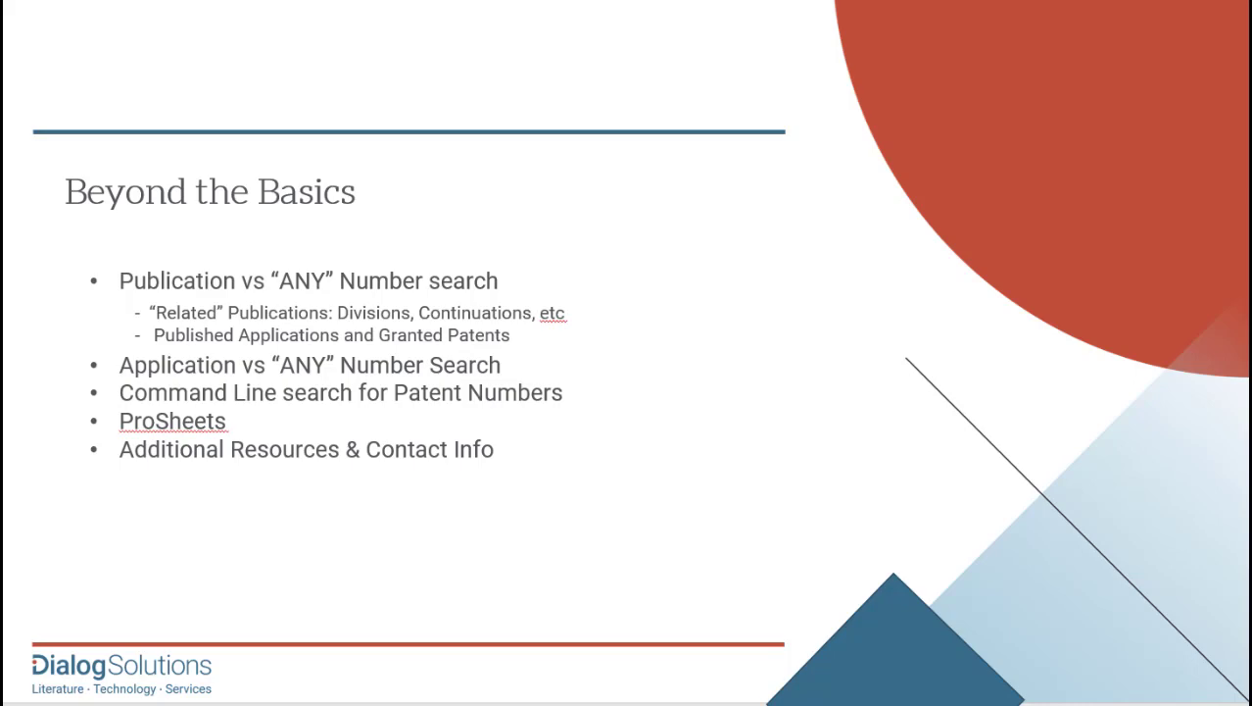
key("Right")
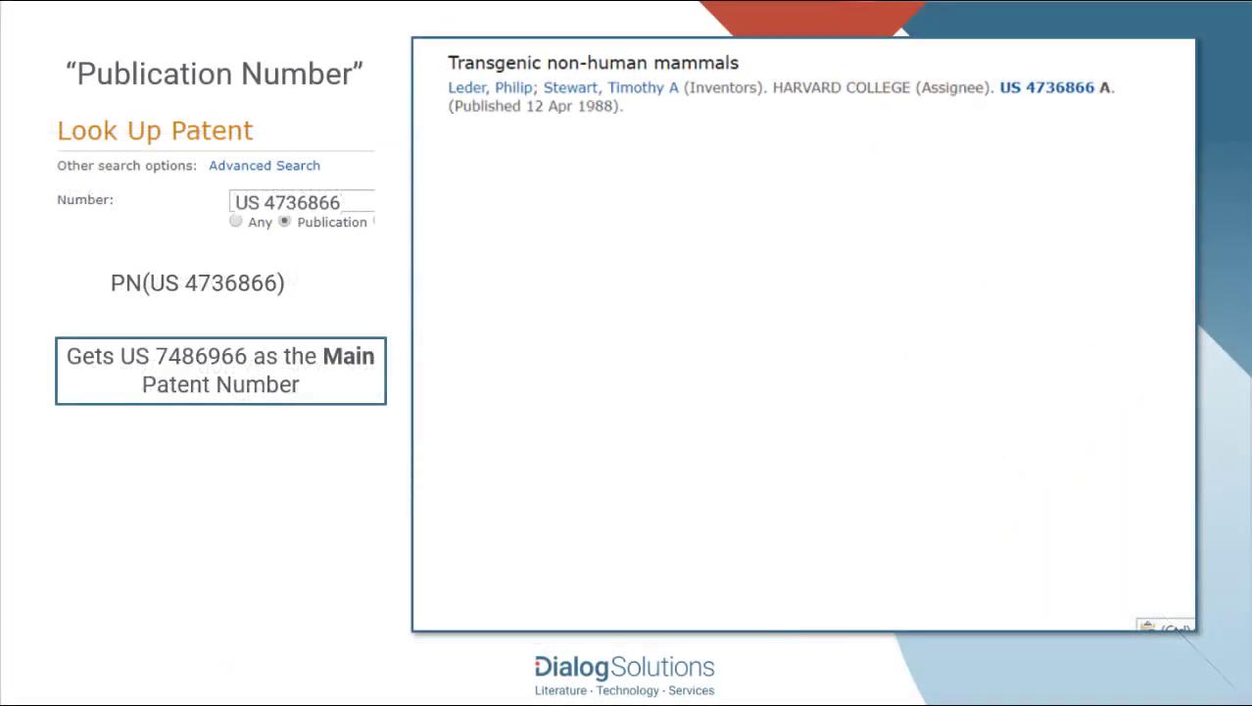